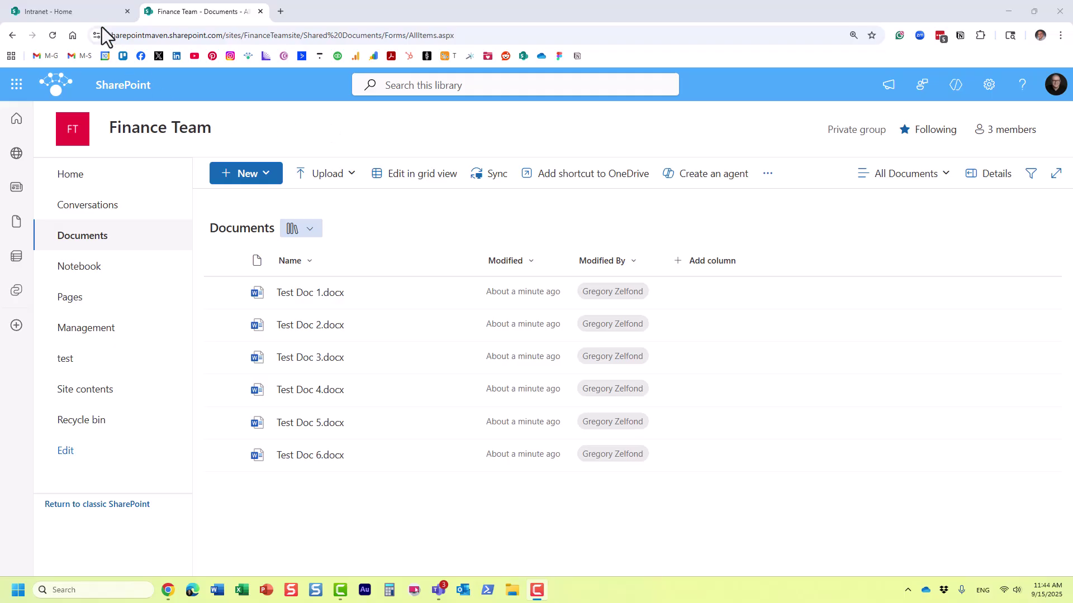
Step: Go to the Intranet - Home page and open the POLICIES document library
left_click(91, 13)
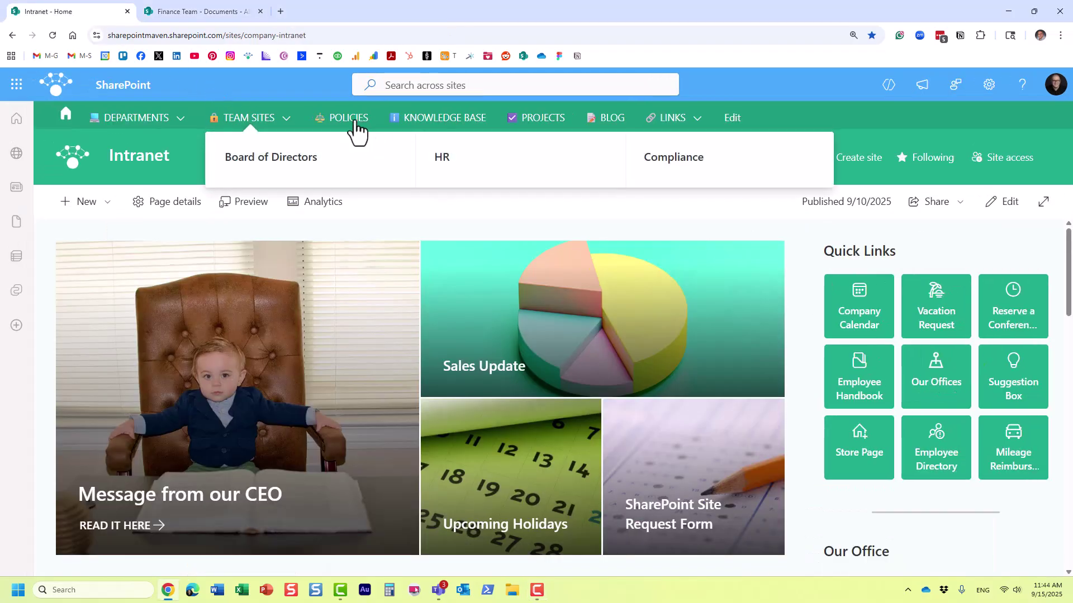
left_click(356, 122)
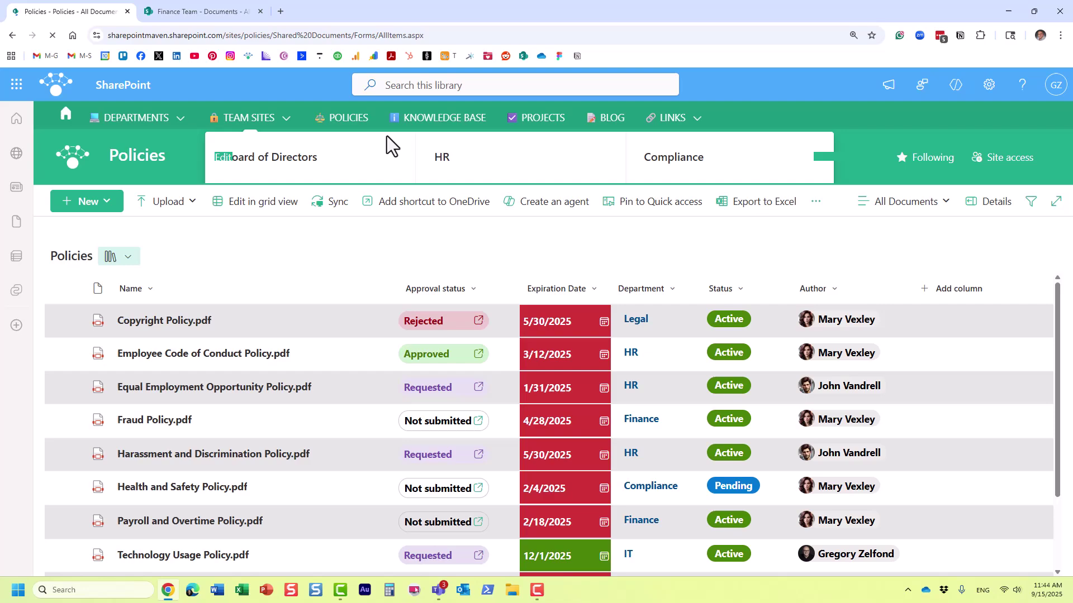
scroll(471, 296, "down", 2)
scroll(447, 319, "up", 2)
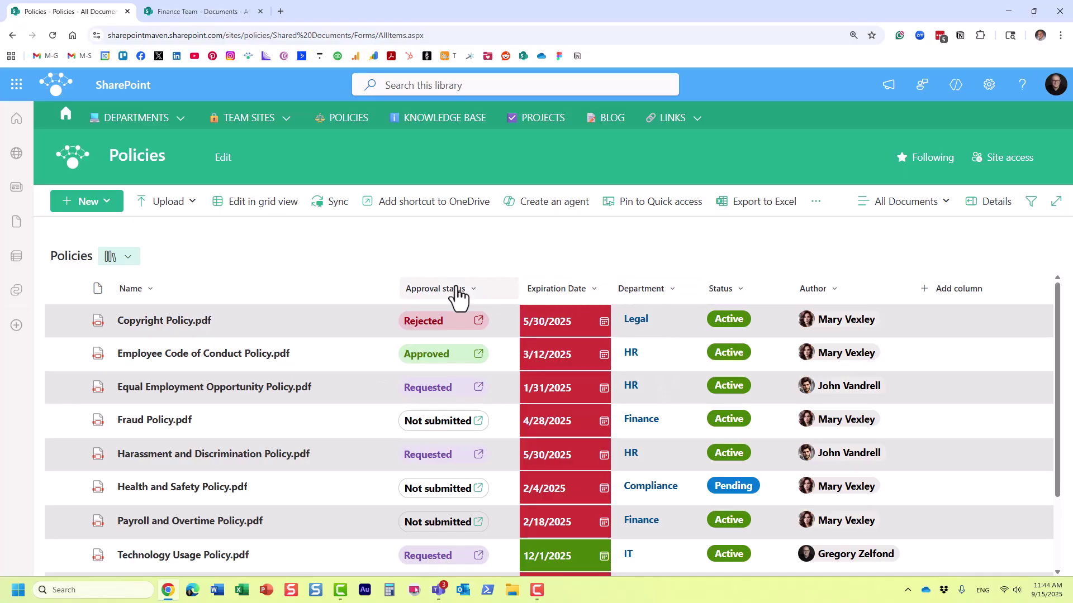
left_click(673, 291)
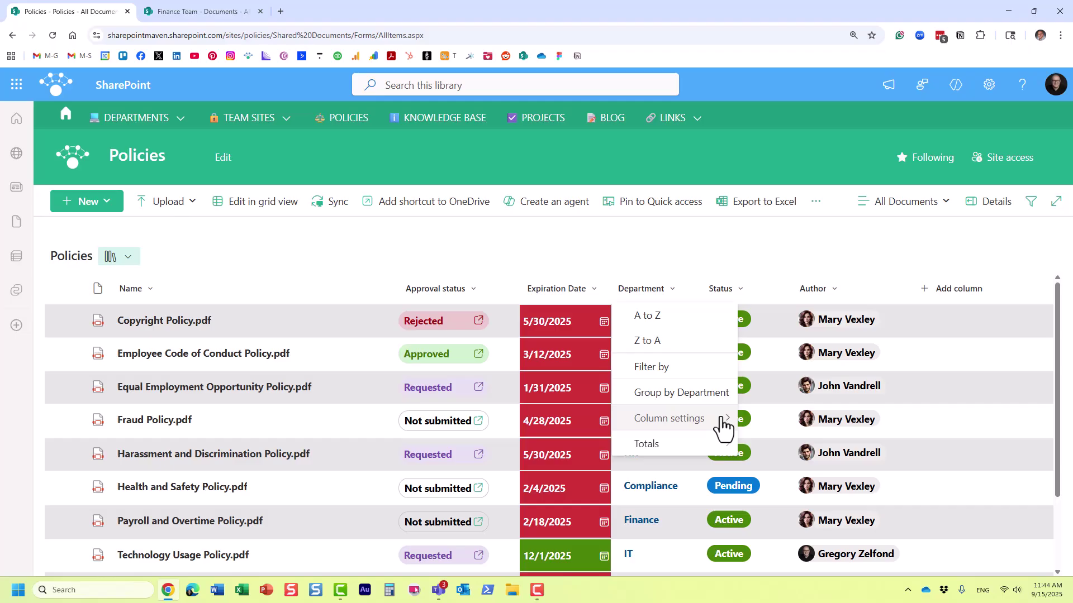
mouse_move(725, 425)
left_click(757, 335)
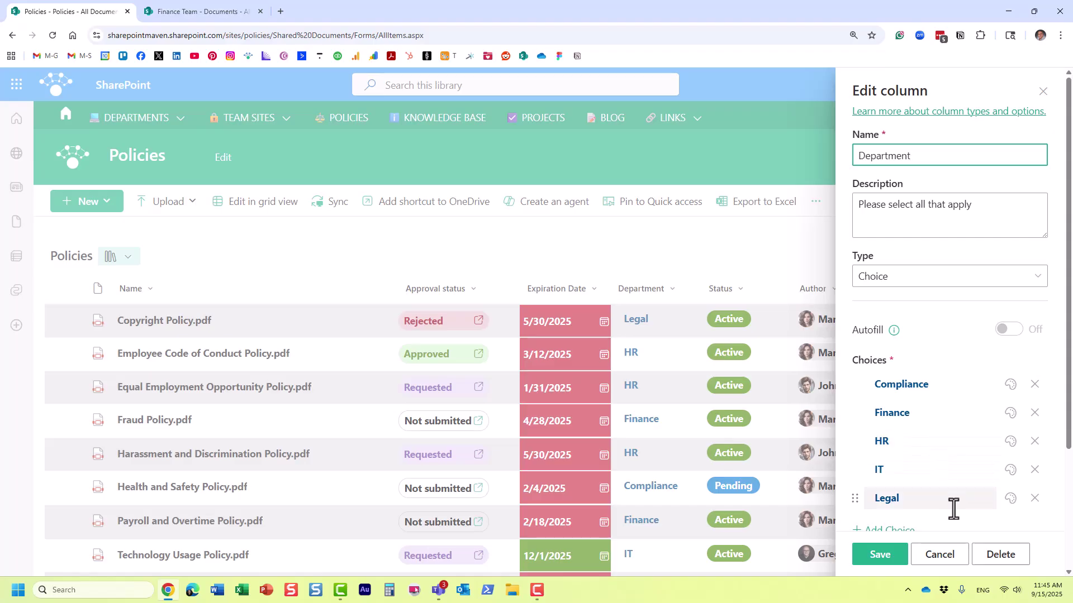
left_click(945, 557)
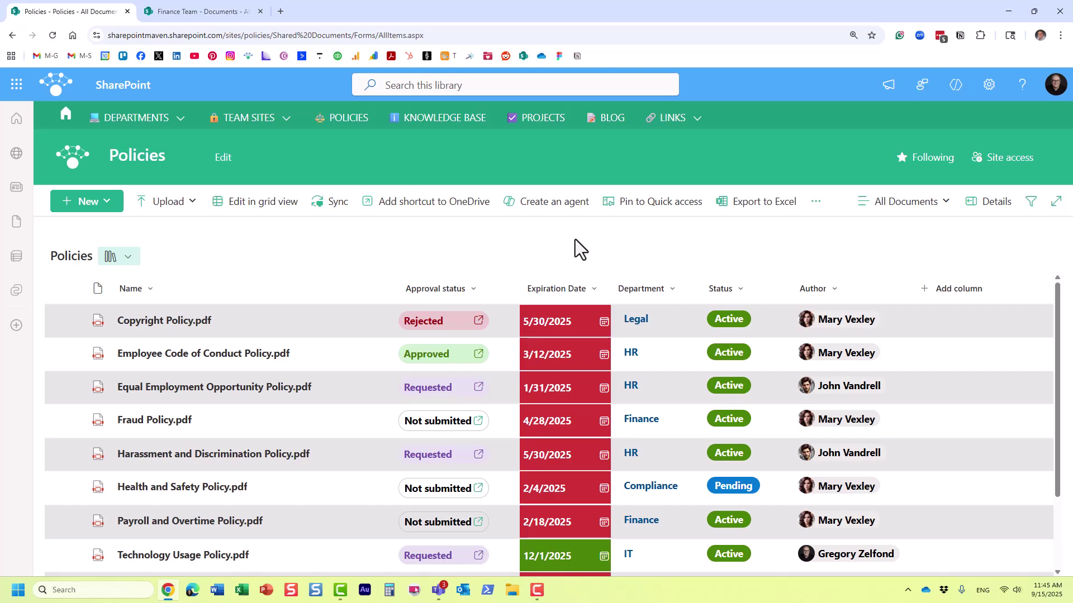
left_click(739, 302)
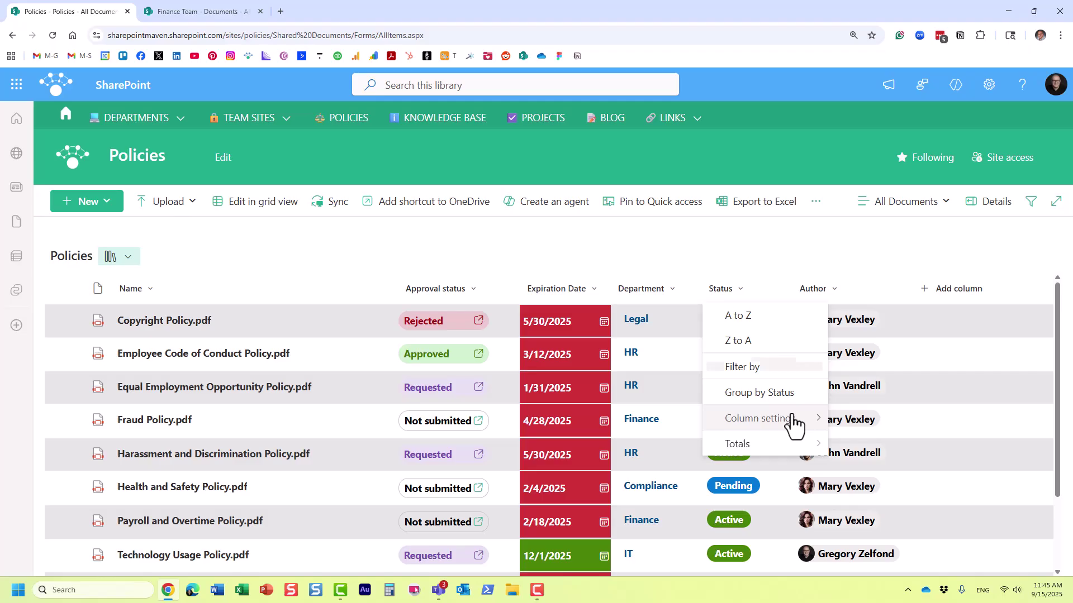
left_click(788, 268)
left_click(944, 289)
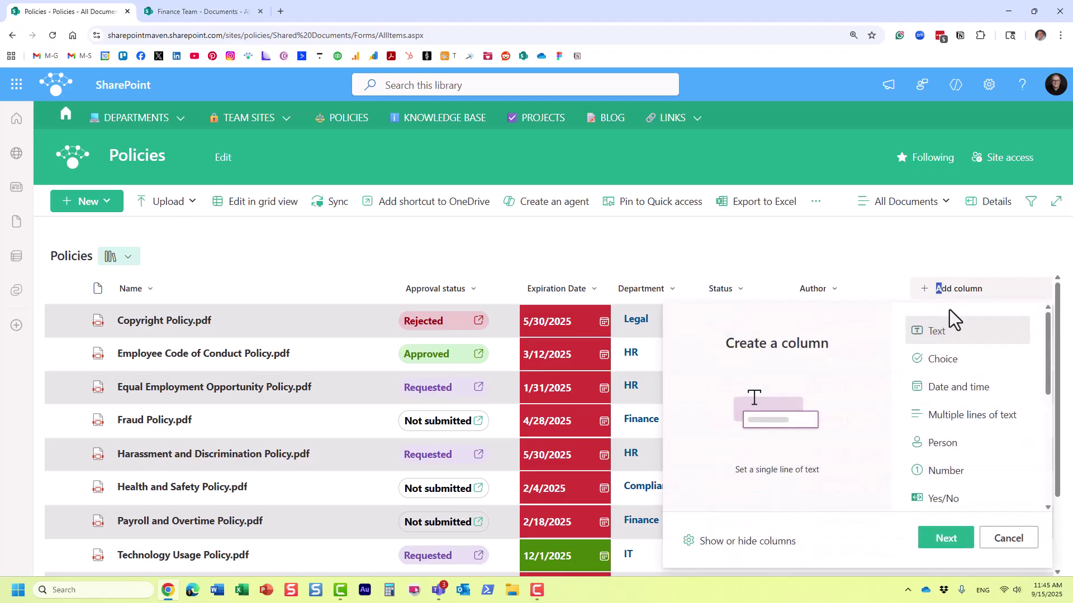
left_click(944, 372)
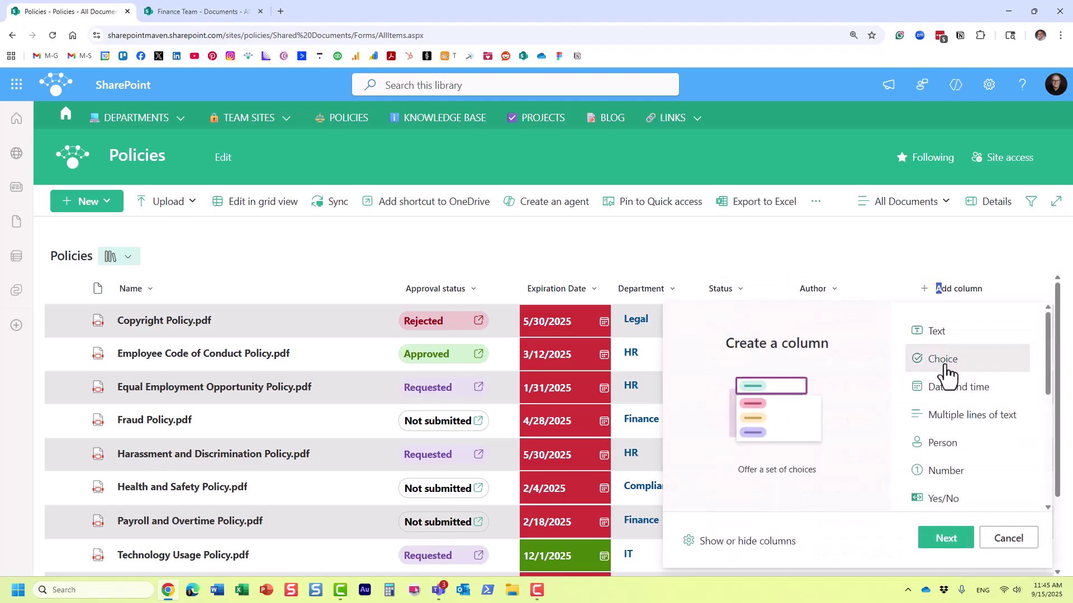
left_click(950, 546)
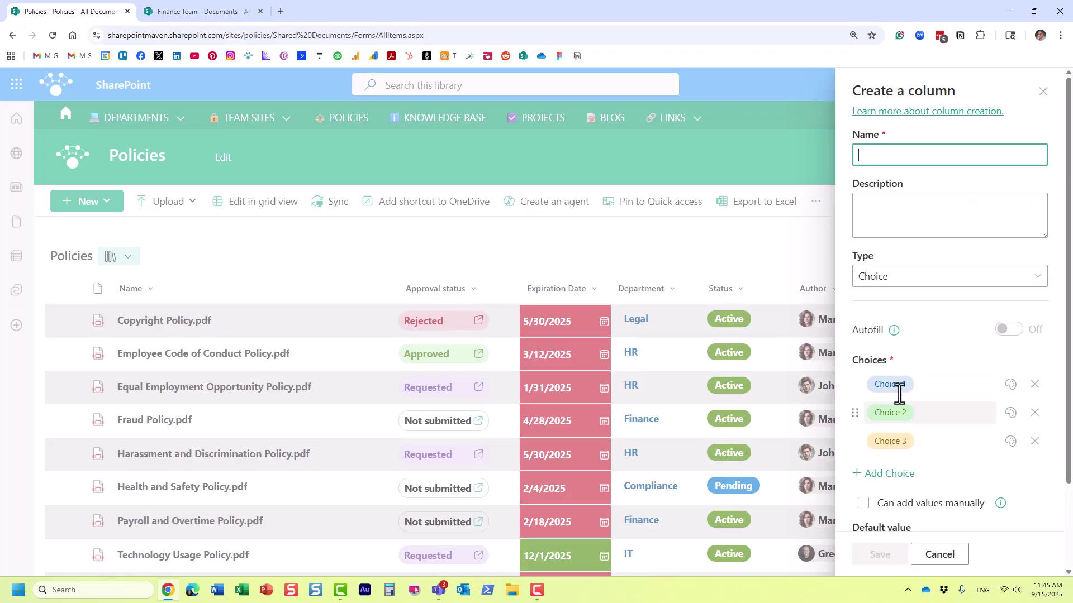
left_click(950, 561)
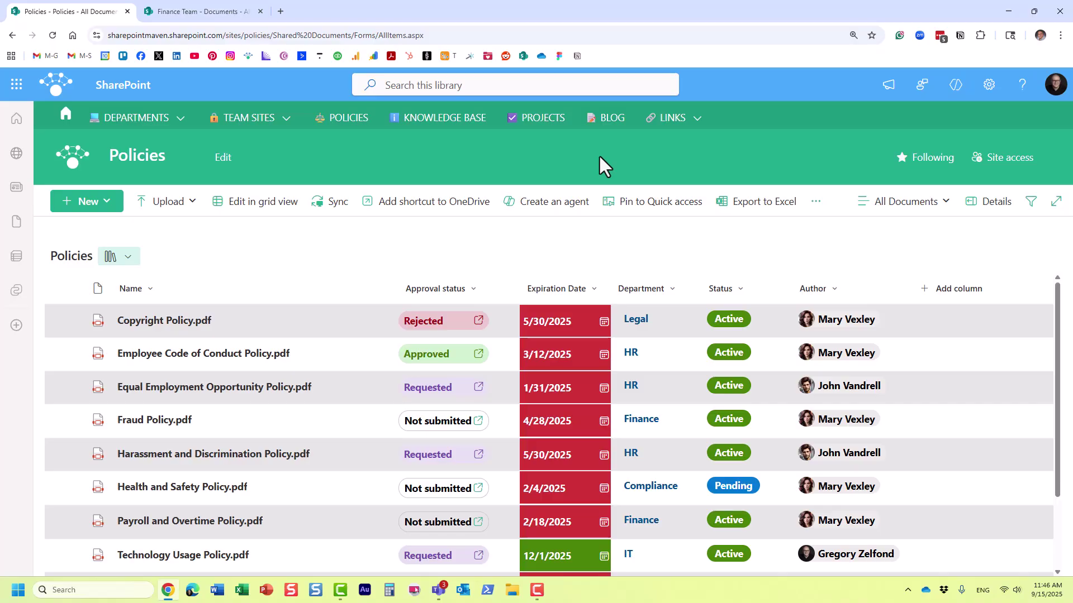
Step: Launch the Microsoft 365 admin center from the app launcher, reload it and show all admin sections
left_click(17, 85)
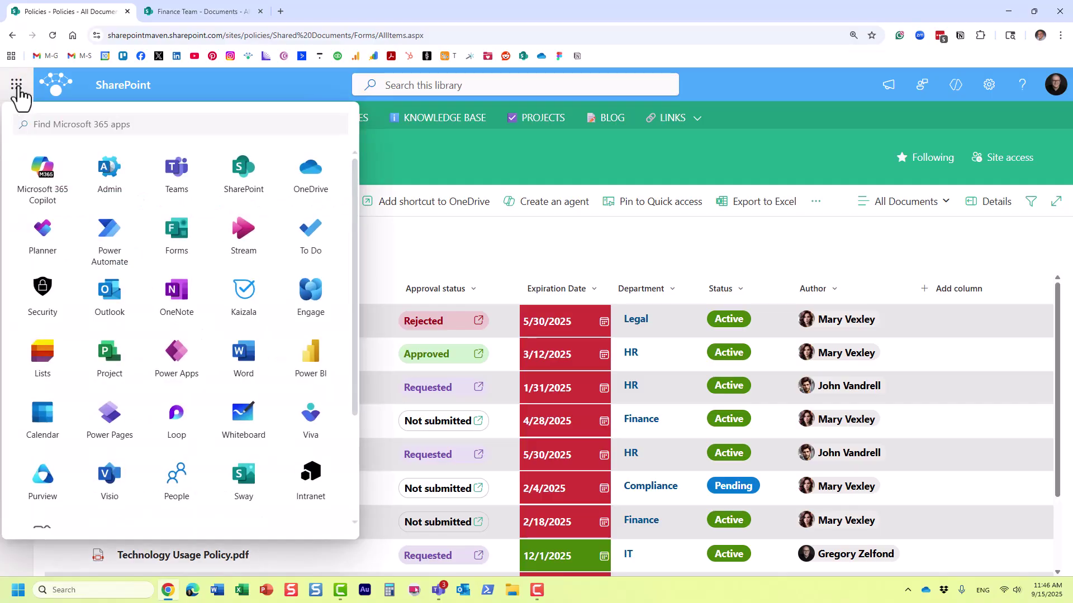
left_click(110, 177)
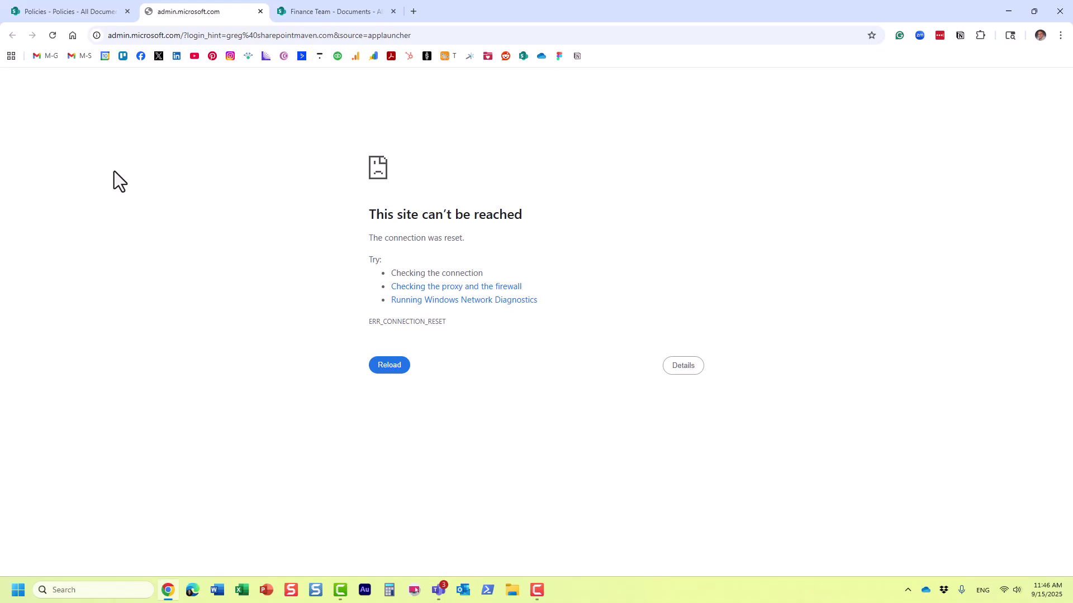
left_click(394, 366)
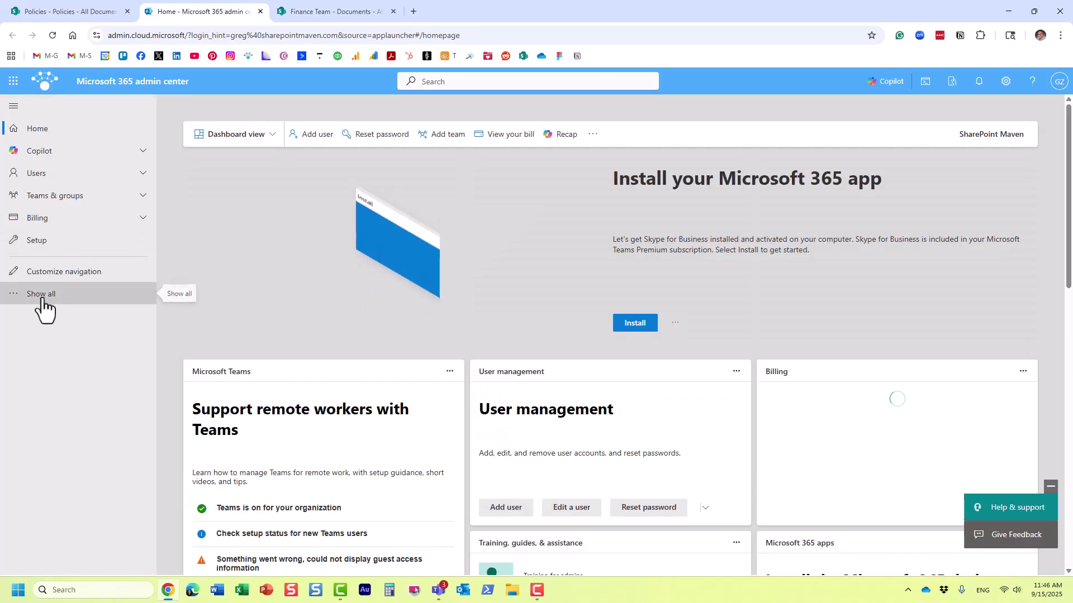
left_click(42, 295)
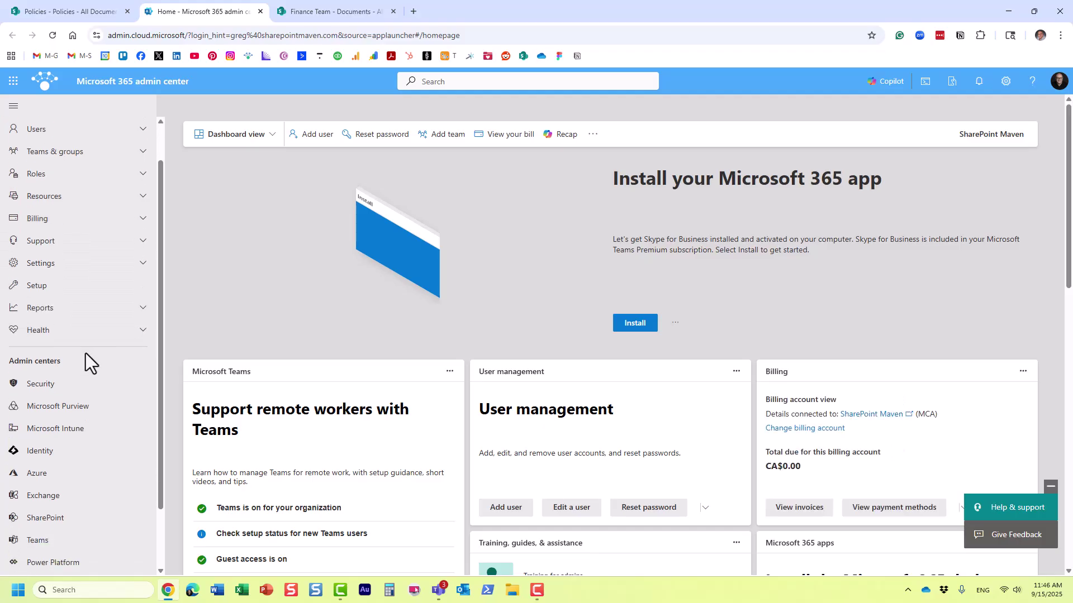
scroll(86, 360, "down", 3)
Step: Launch SharePoint admin center, retry loading it, and go to Content services > Term store
left_click(62, 444)
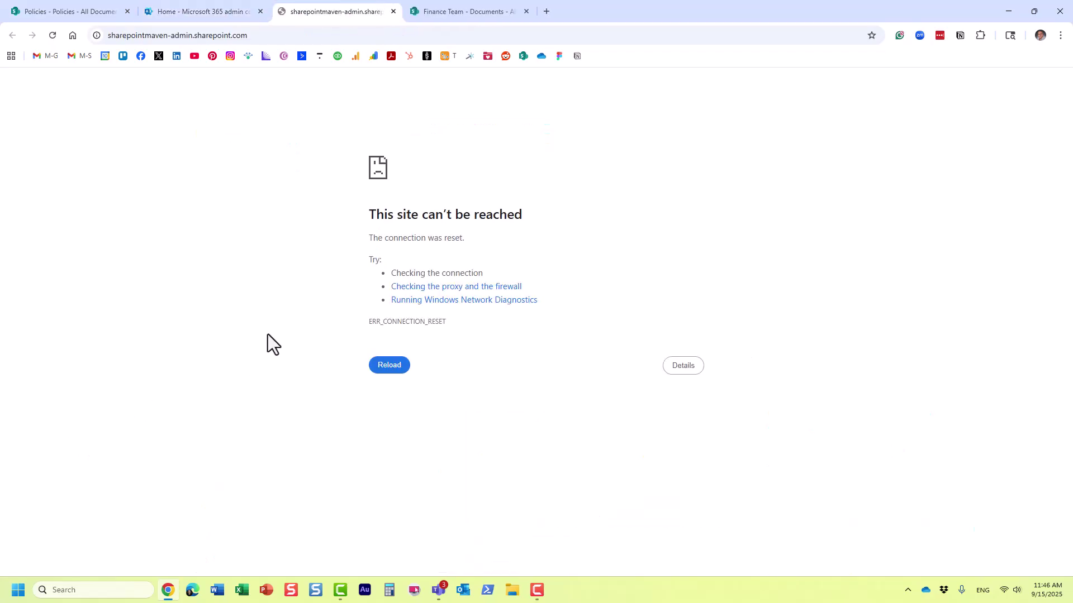
left_click(389, 376)
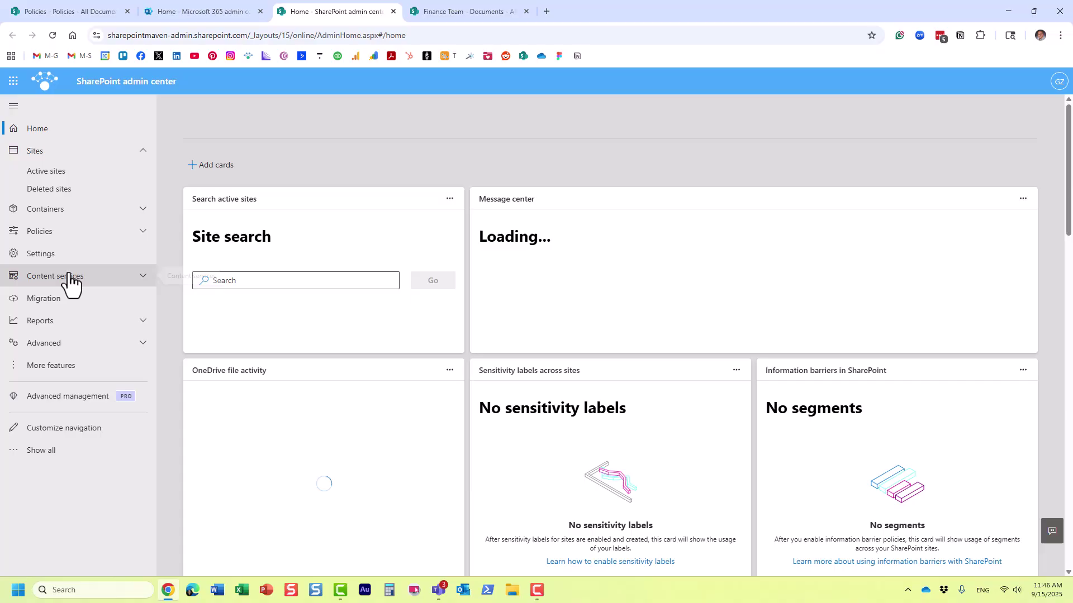
left_click(70, 277)
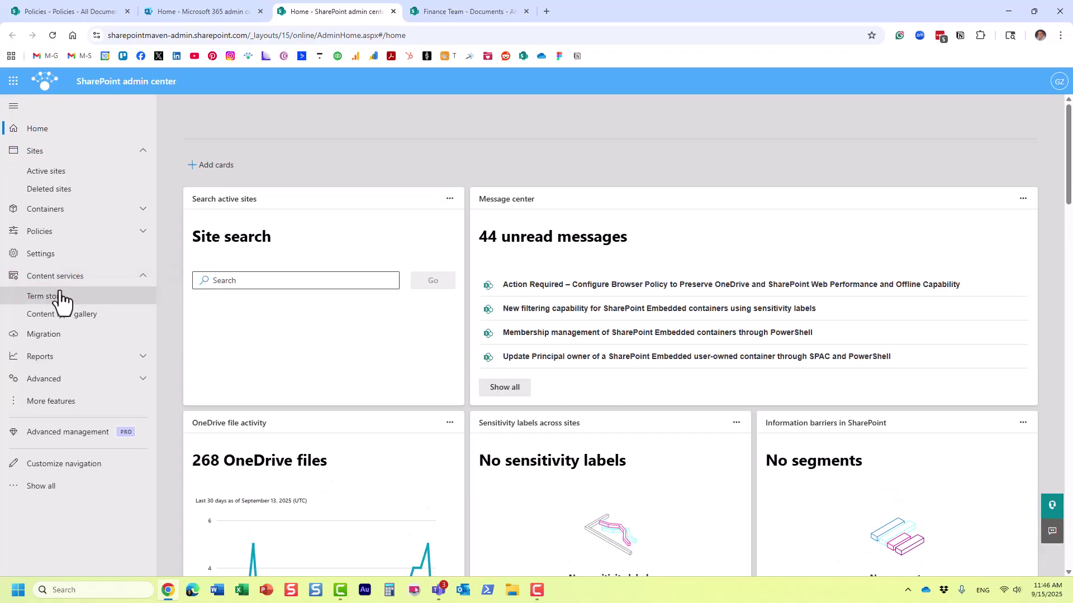
left_click(58, 298)
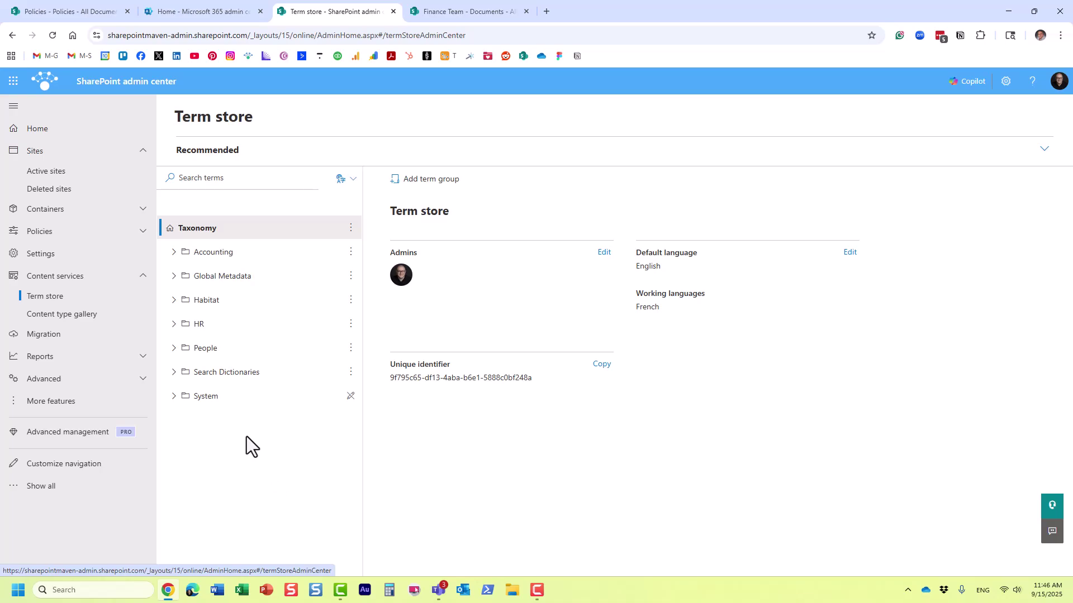
Step: Expand Global Metadata and the Document Type term set, checking the actions for Document Type and Agenda
left_click(173, 278)
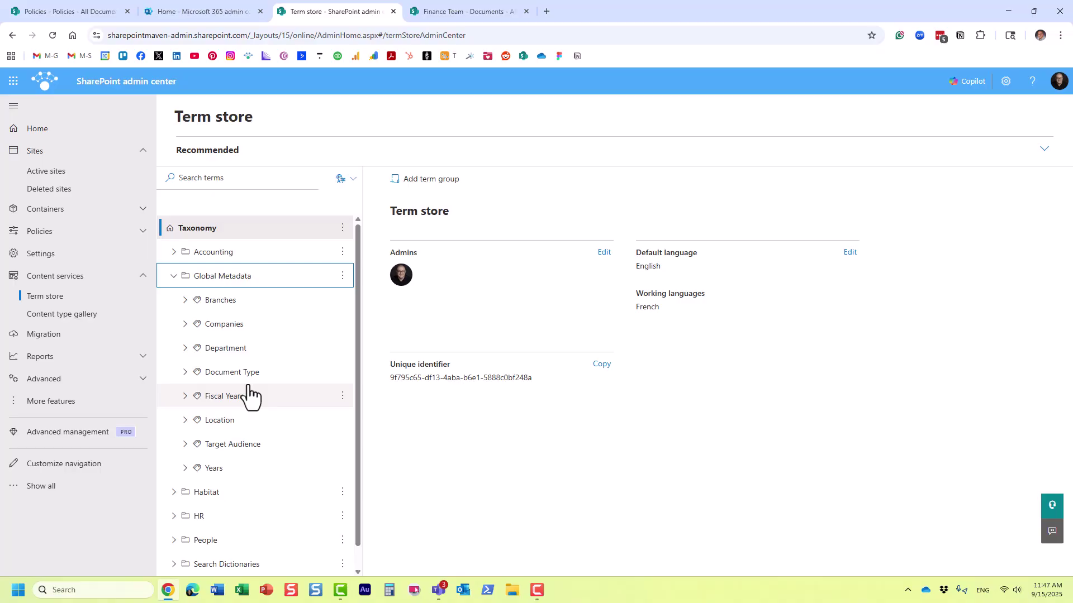
left_click(185, 373)
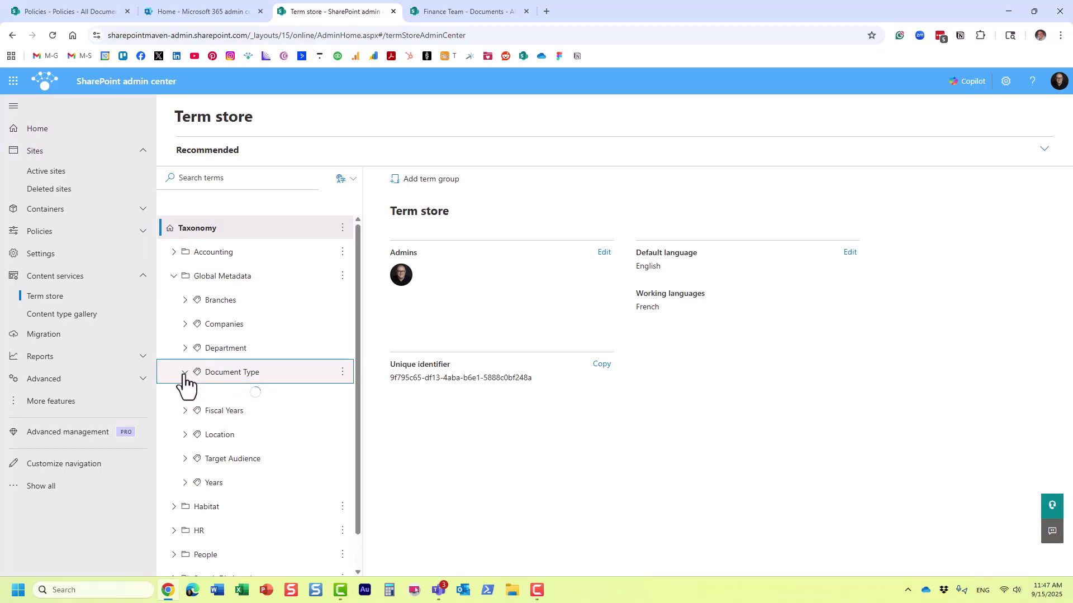
scroll(282, 447, "down", 1)
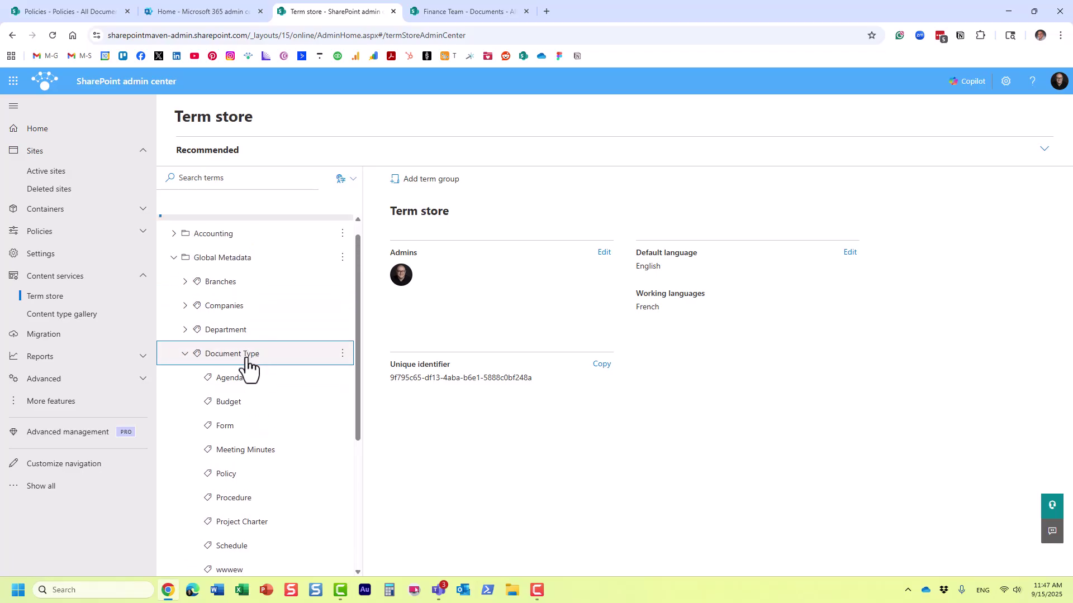
scroll(254, 379, "down", 2)
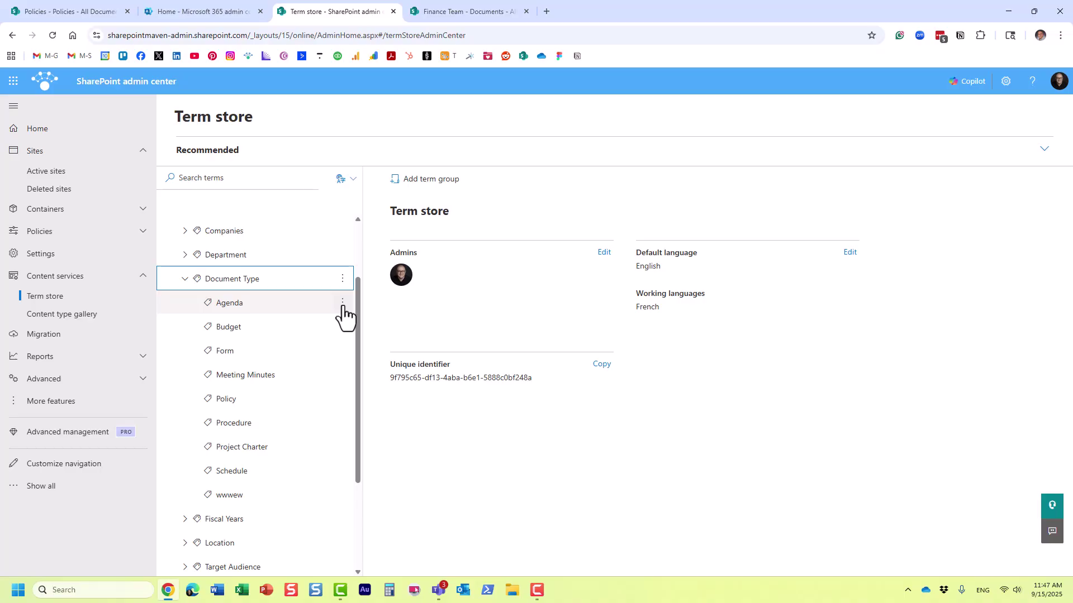
left_click(343, 279)
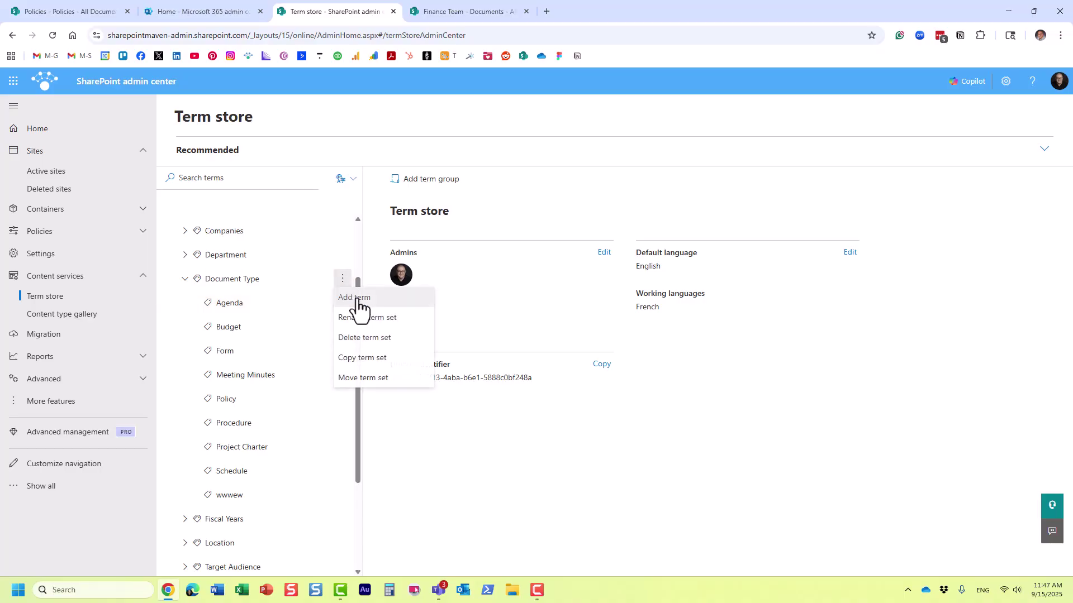
left_click(508, 152)
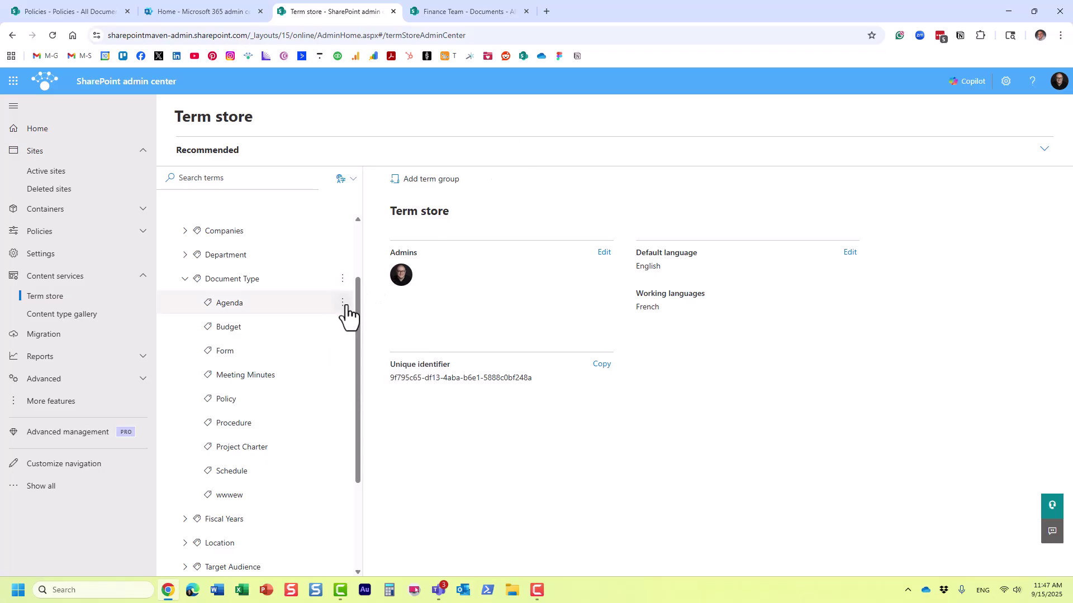
left_click(343, 304)
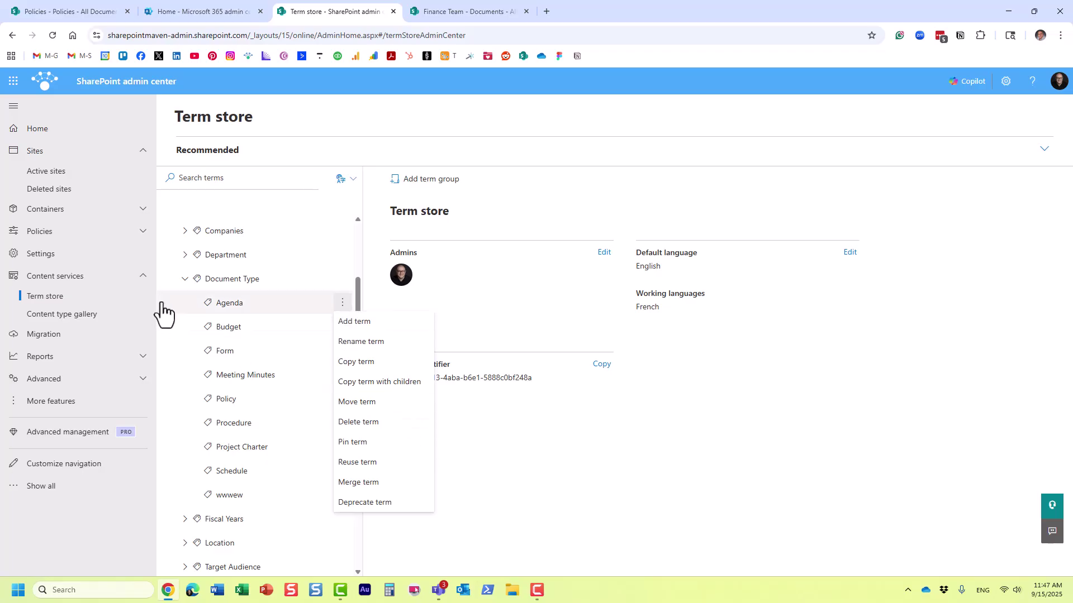
Step: Collapse Document Type, then expand the Location term set down to North America
left_click(183, 279)
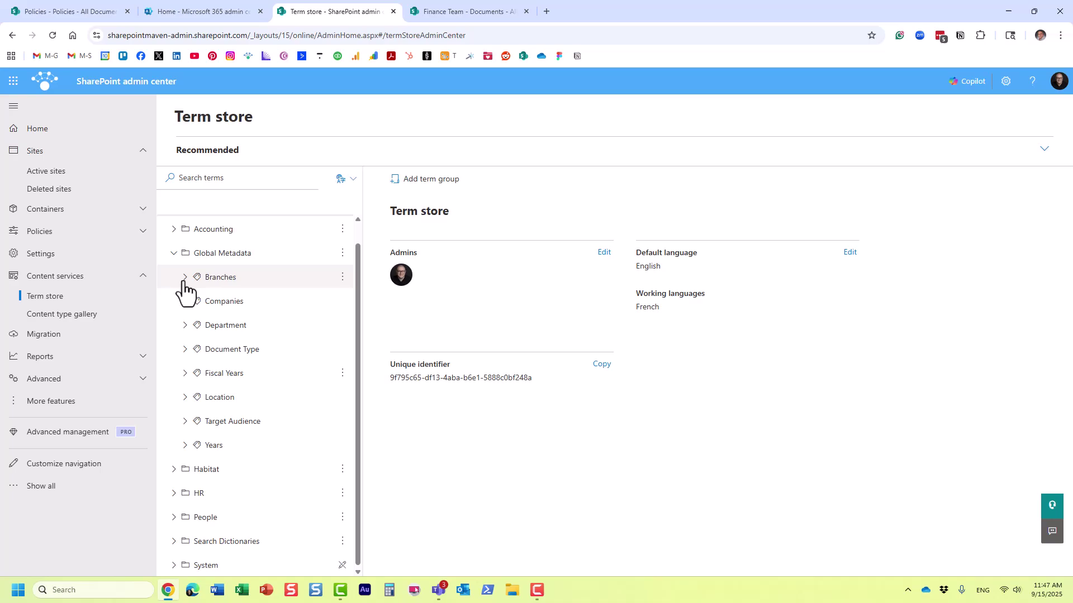
left_click(173, 254)
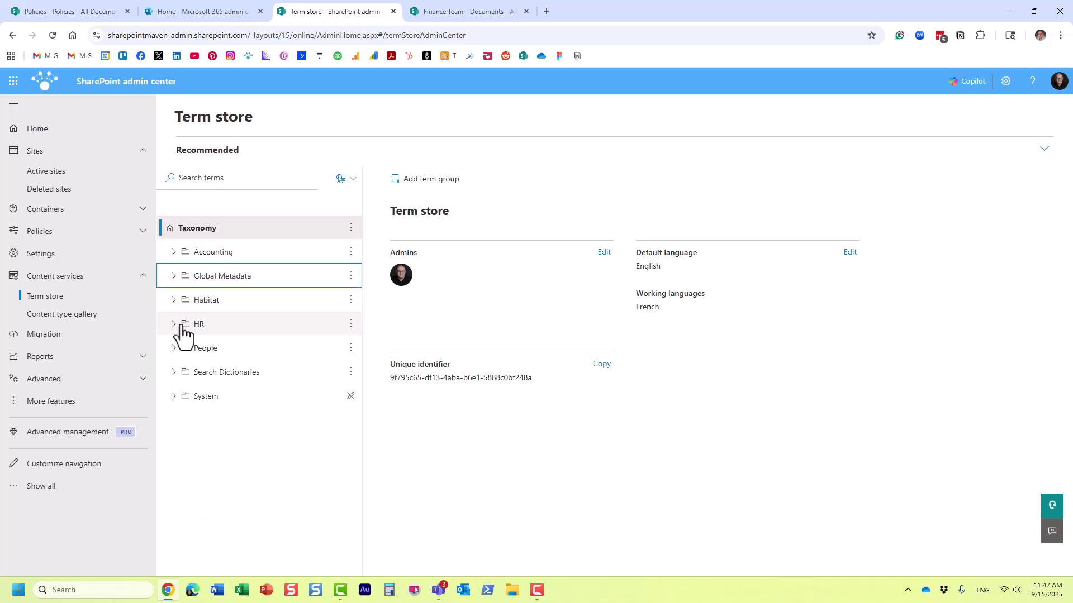
left_click(174, 277)
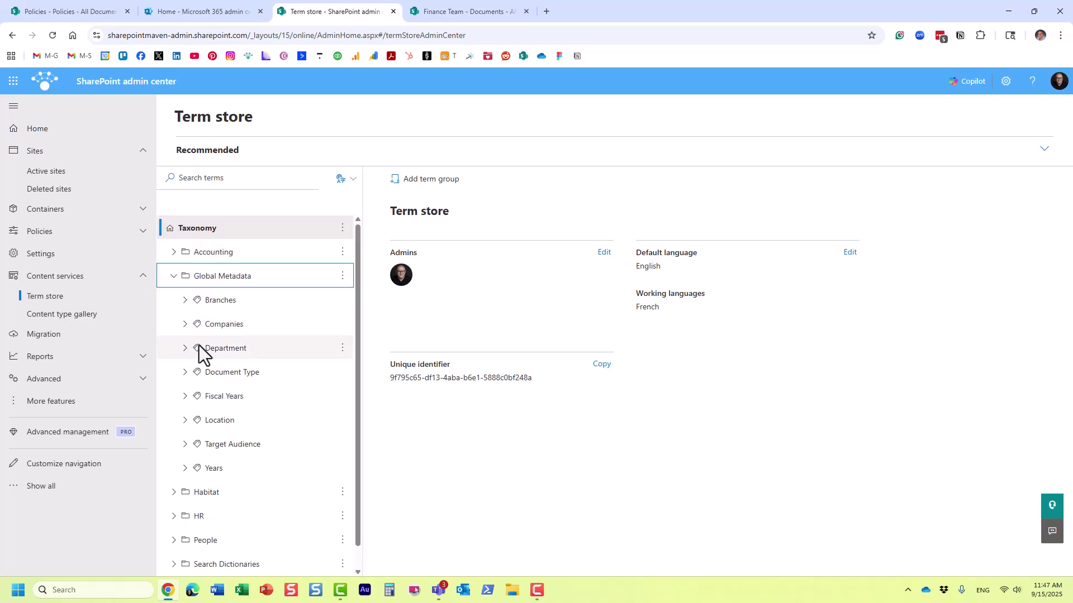
scroll(200, 391, "down", 1)
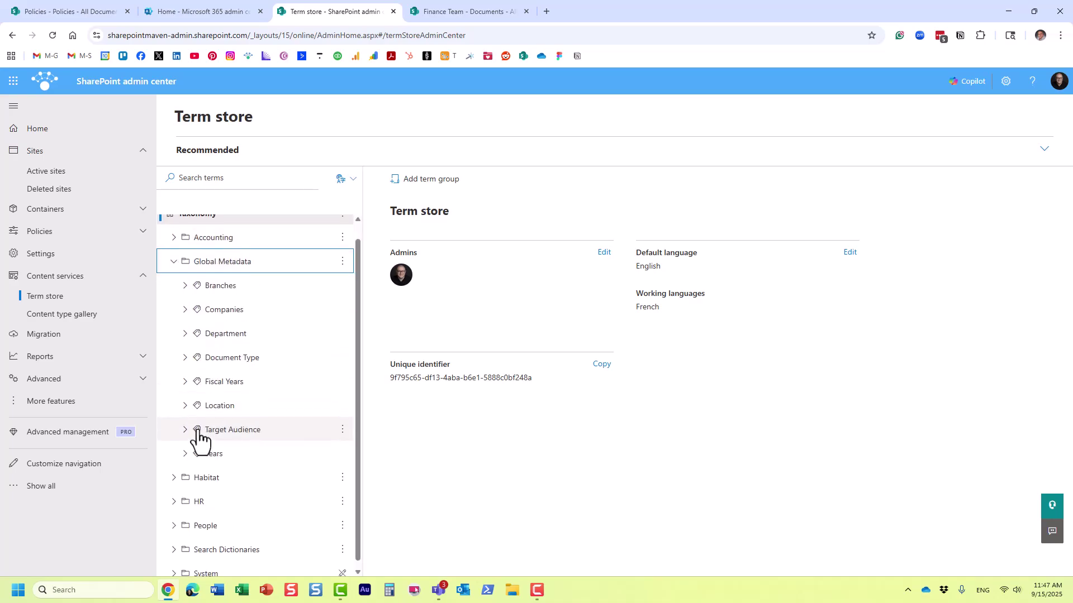
left_click(186, 399)
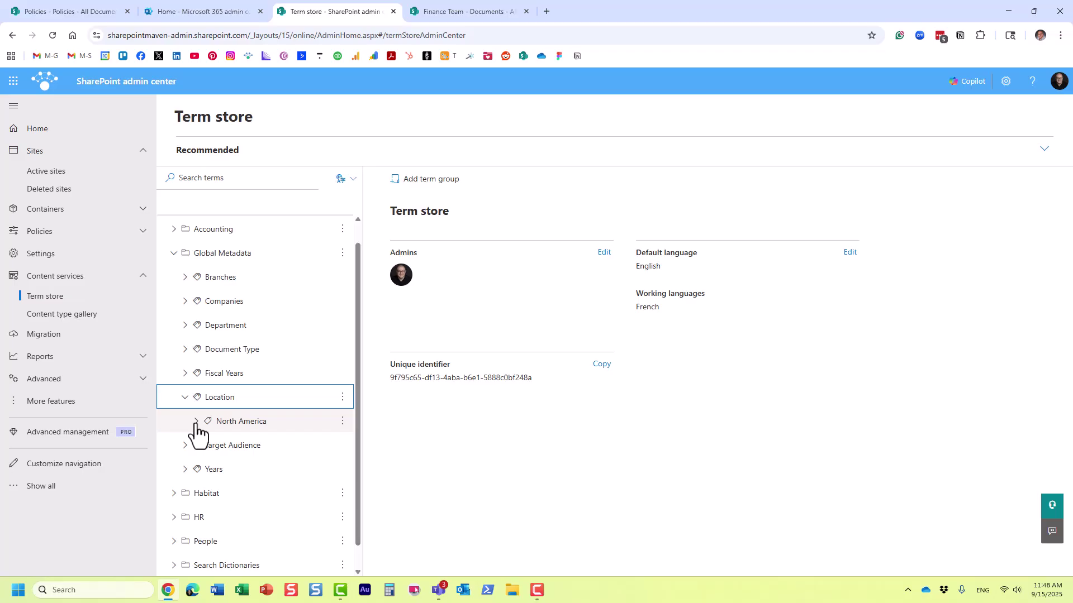
left_click(196, 422)
left_click(199, 429)
scroll(193, 386, "down", 3)
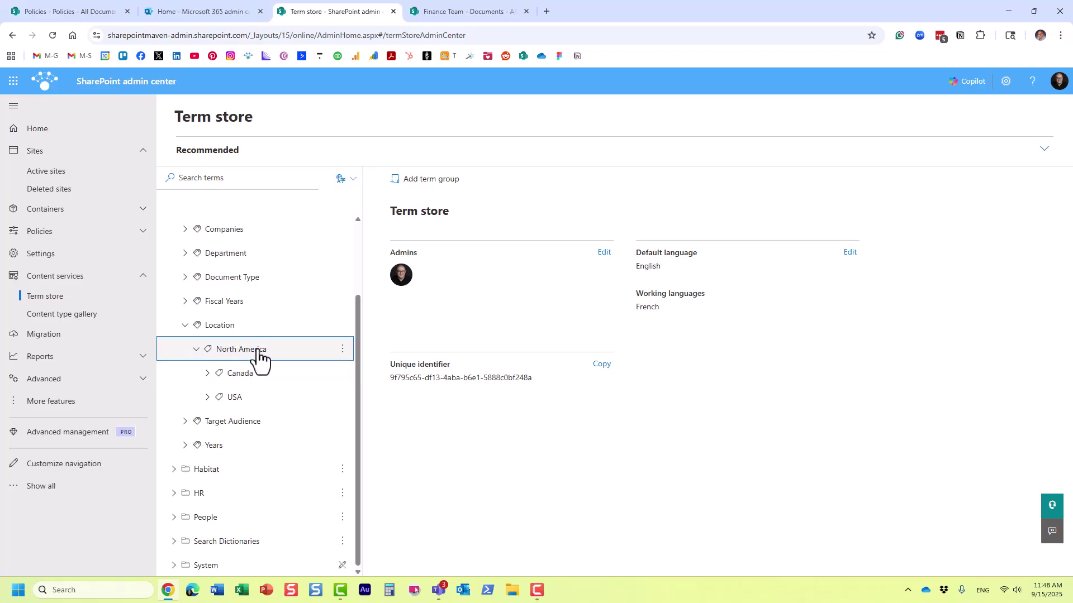
left_click(342, 349)
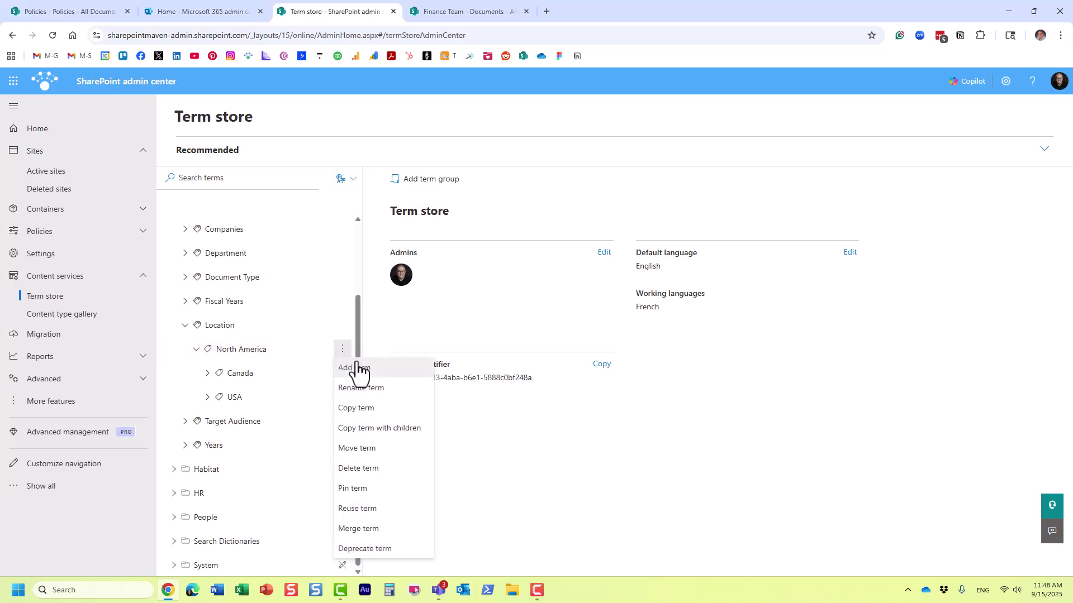
left_click(569, 216)
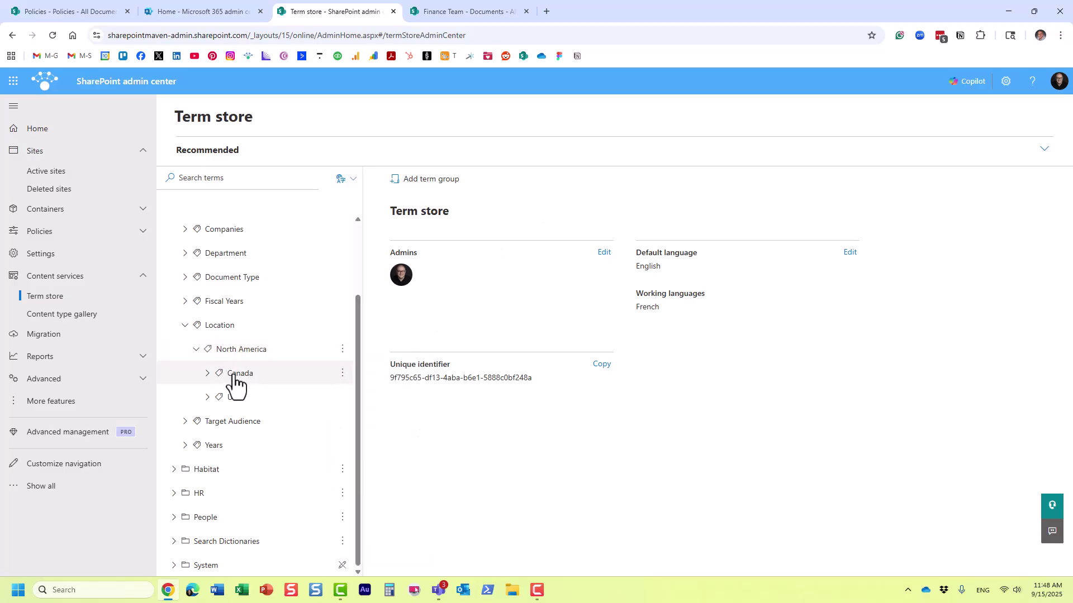
Step: Check Canada's cities, then expand USA to show Boston, Chicago and New York
left_click(207, 374)
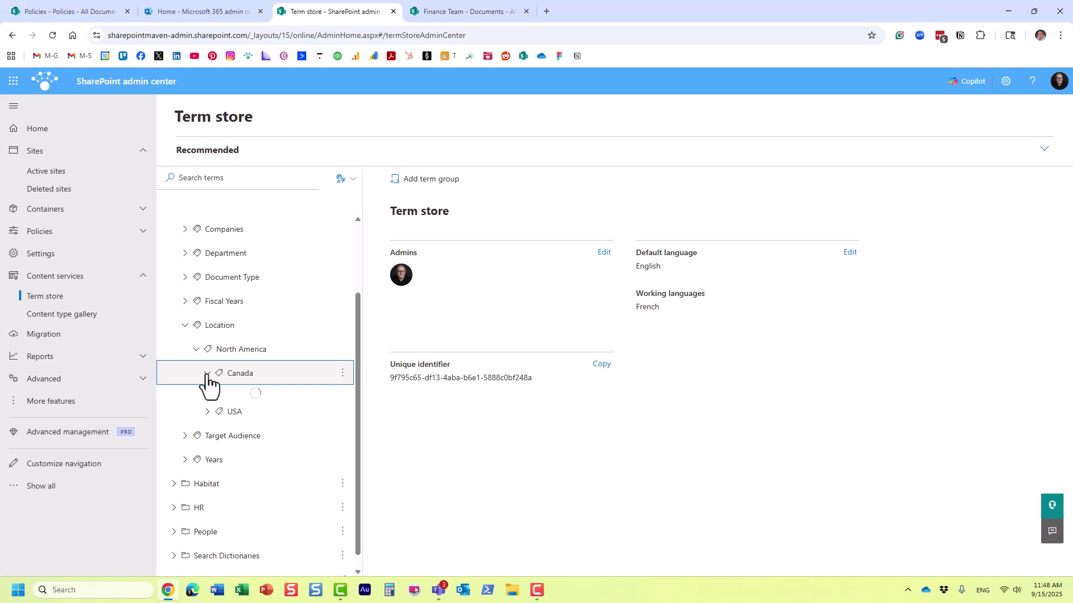
left_click(208, 373)
left_click(208, 373)
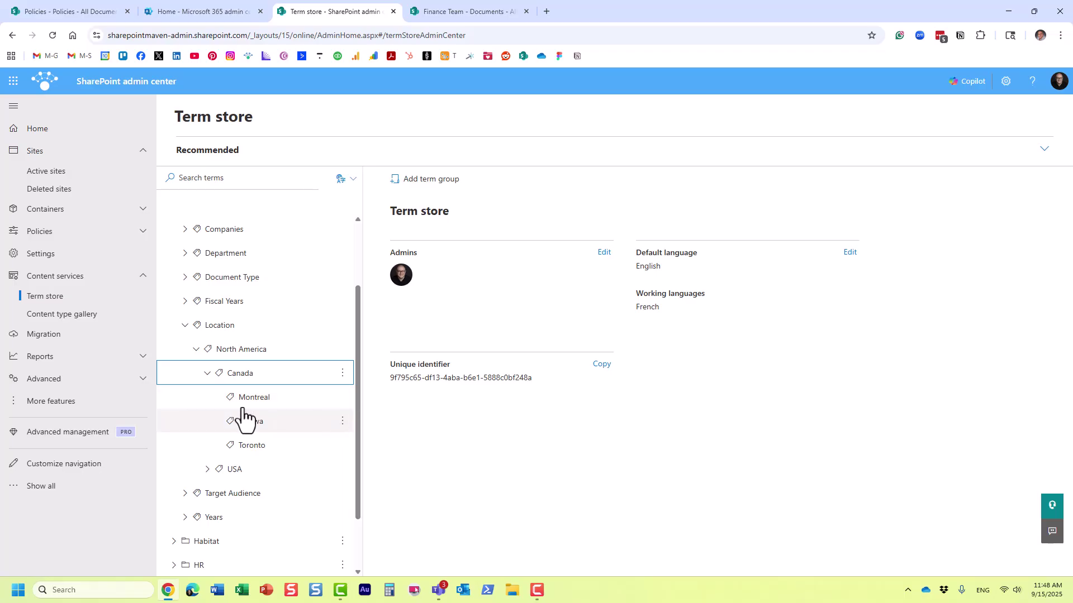
left_click(207, 373)
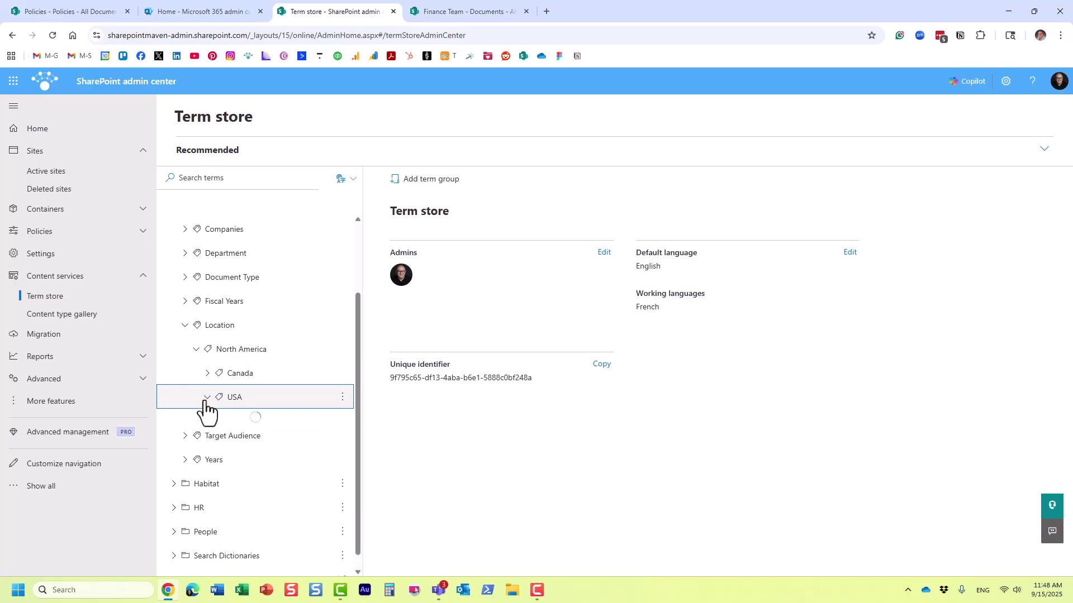
left_click(207, 398)
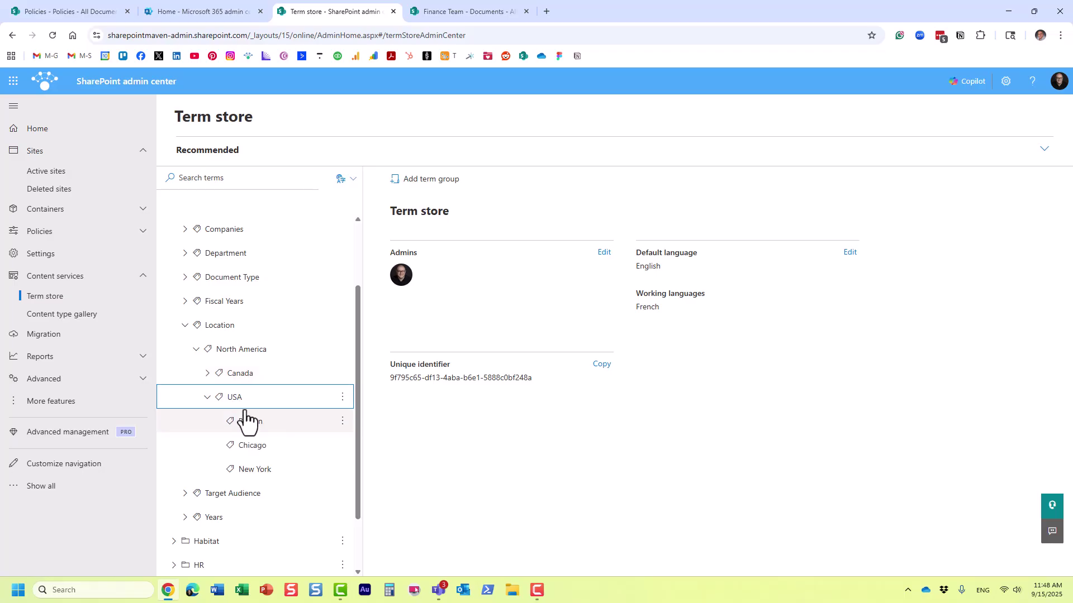
left_click(342, 421)
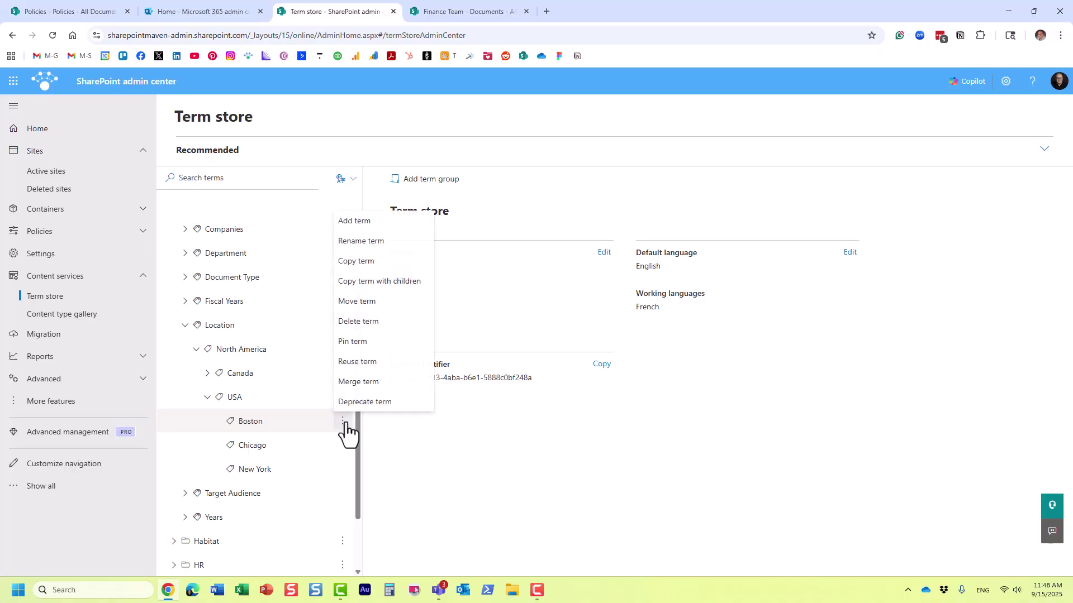
left_click(360, 224)
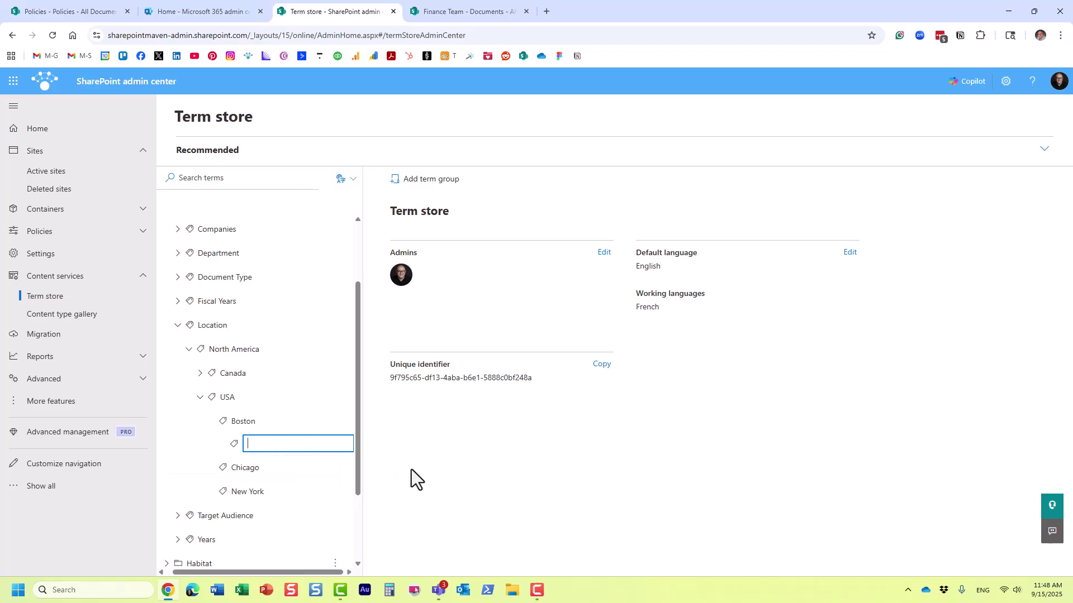
left_click(434, 467)
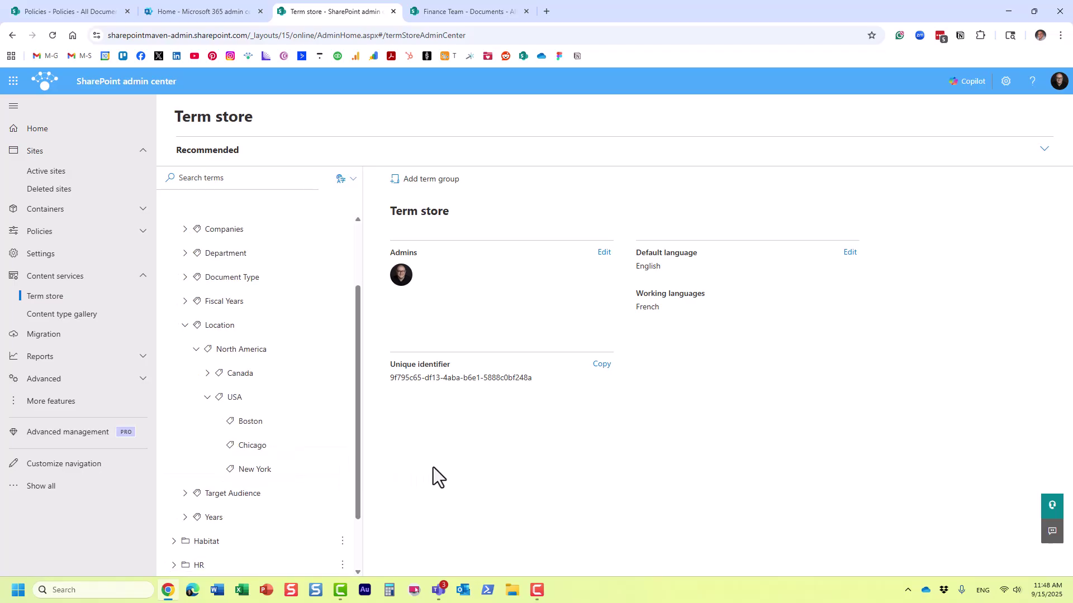
Step: Add a new term 'Europe' under the Location term set
left_click(343, 326)
left_click(361, 345)
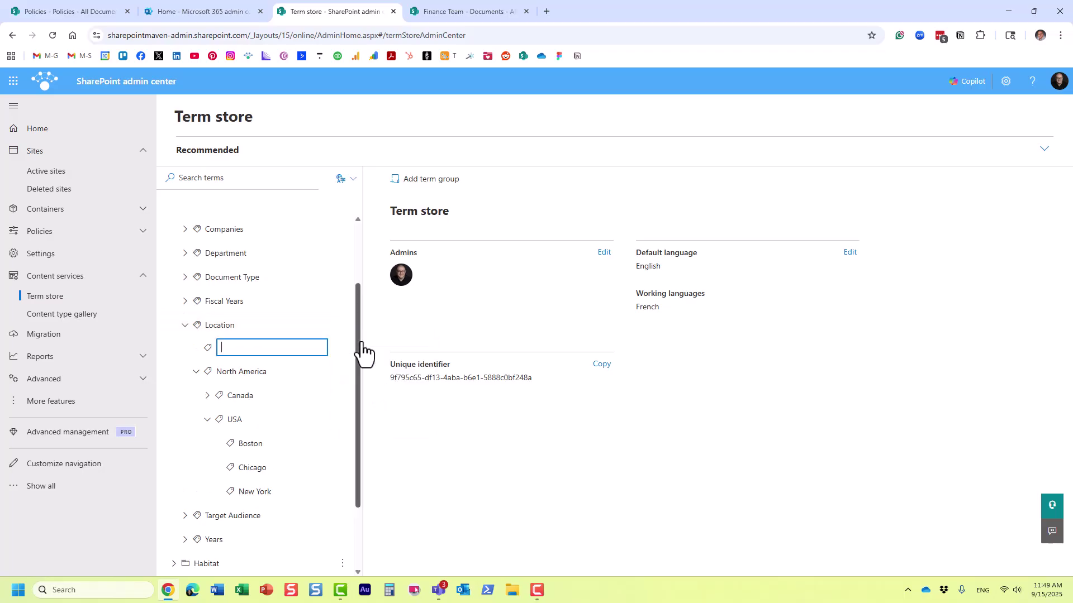
type("Europe")
key("Return")
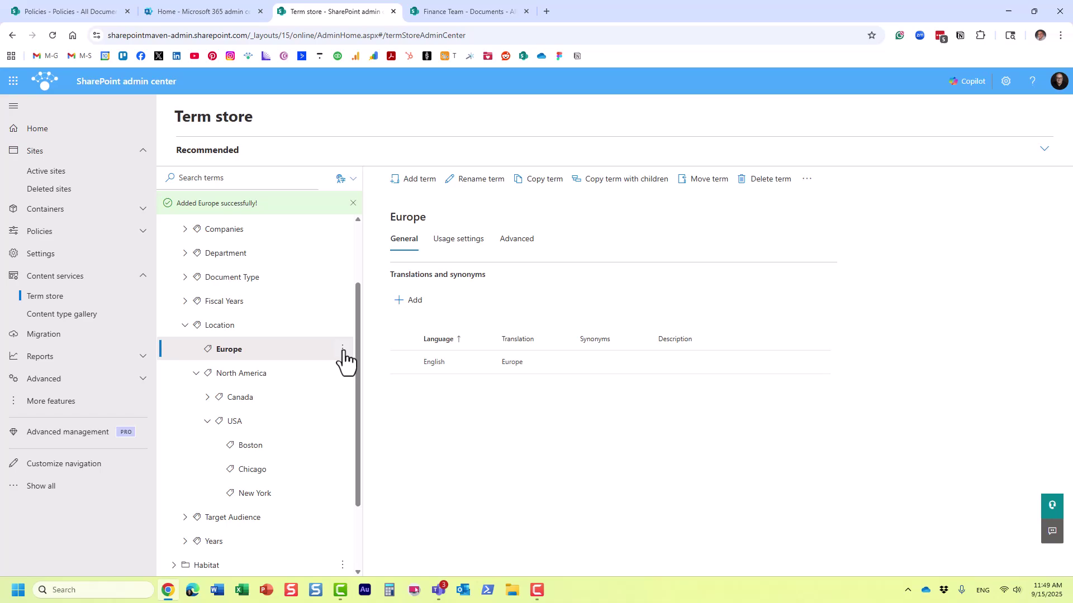
Step: Add 'United Kingdom' and 'France' as child terms of Europe
left_click(343, 350)
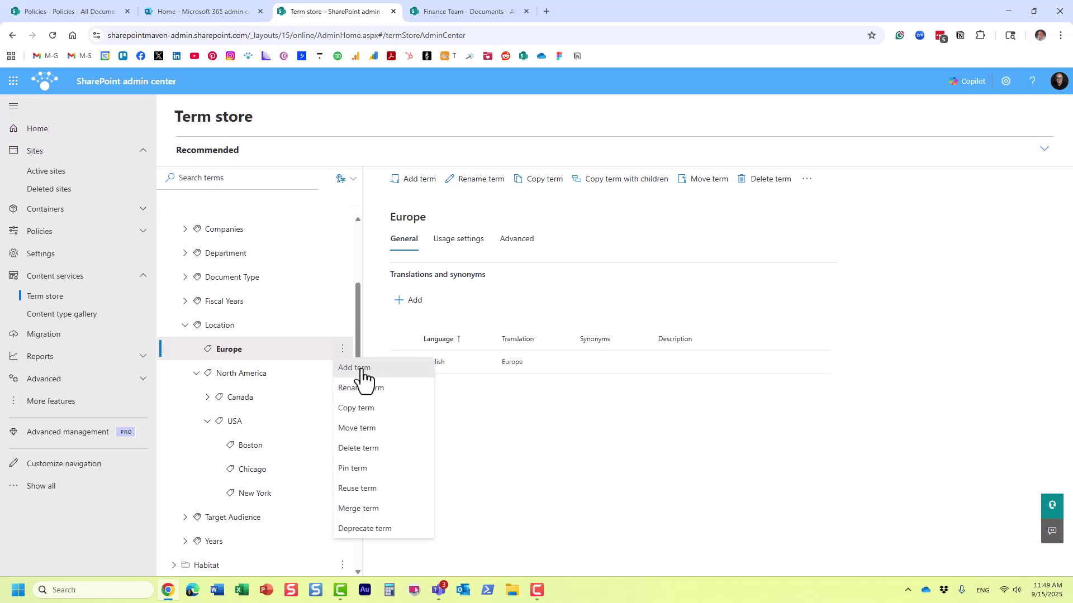
left_click(360, 369)
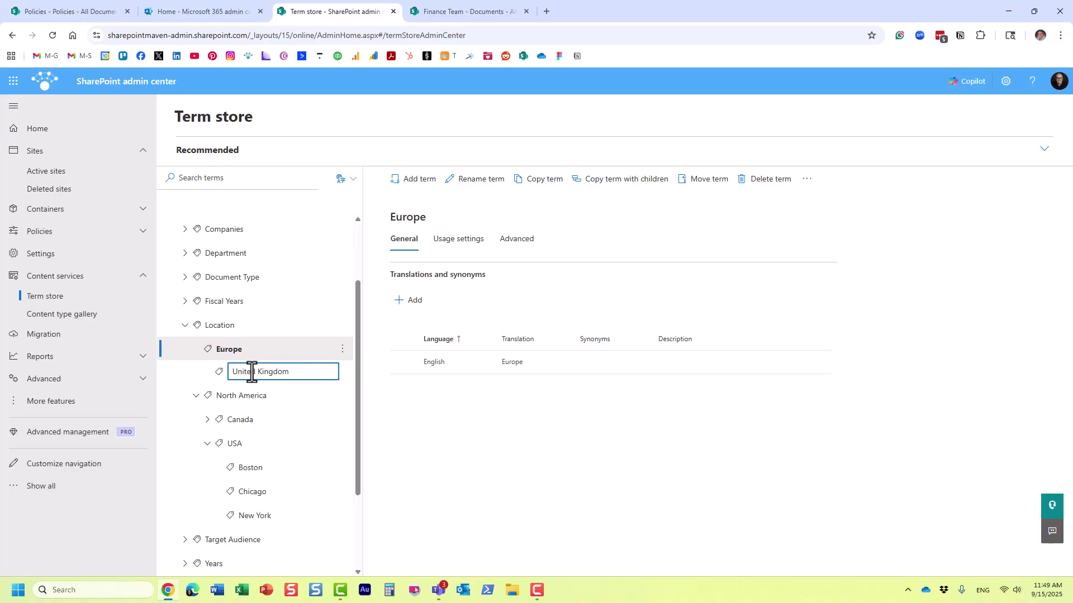
key("Return")
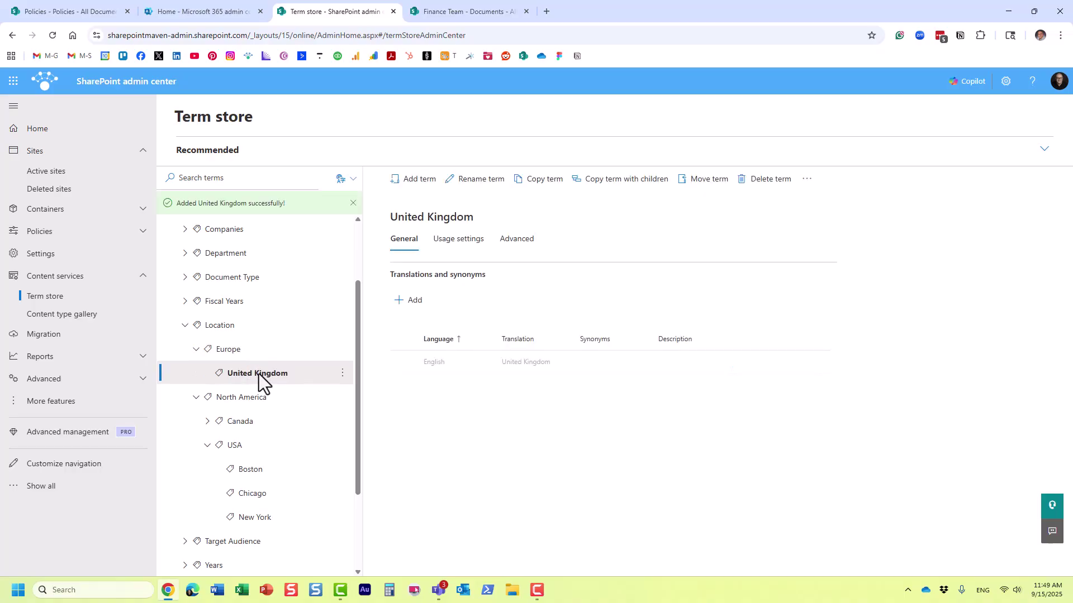
left_click(342, 348)
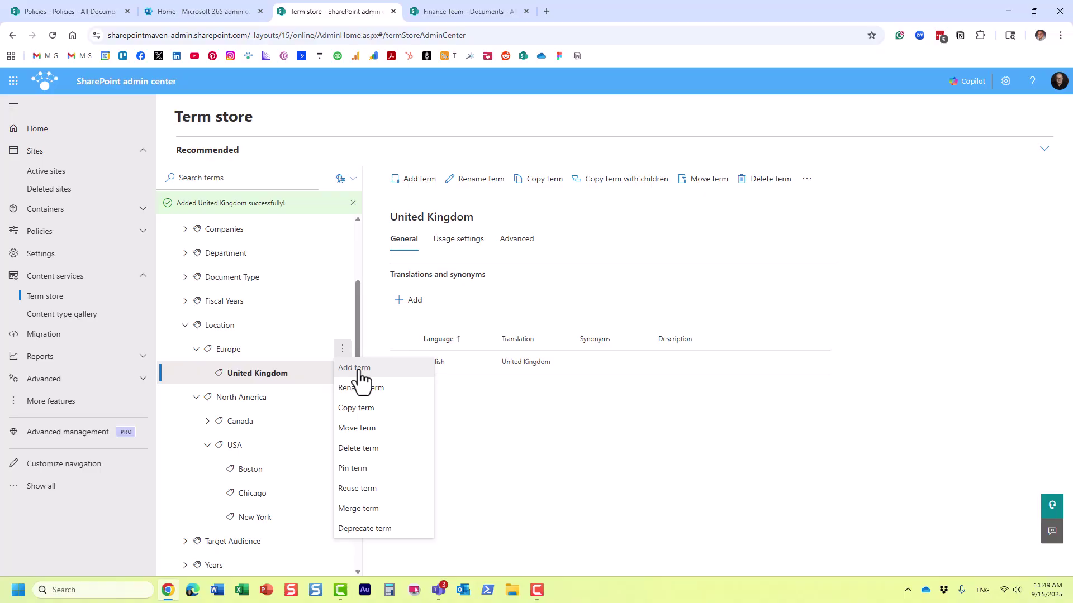
left_click(360, 370)
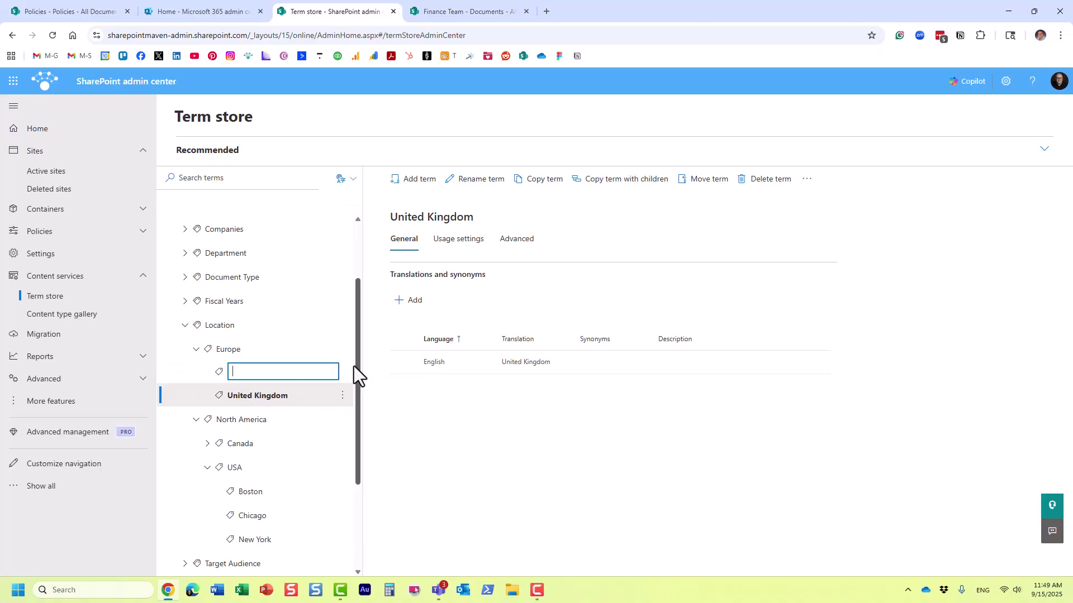
type("France")
key("Return")
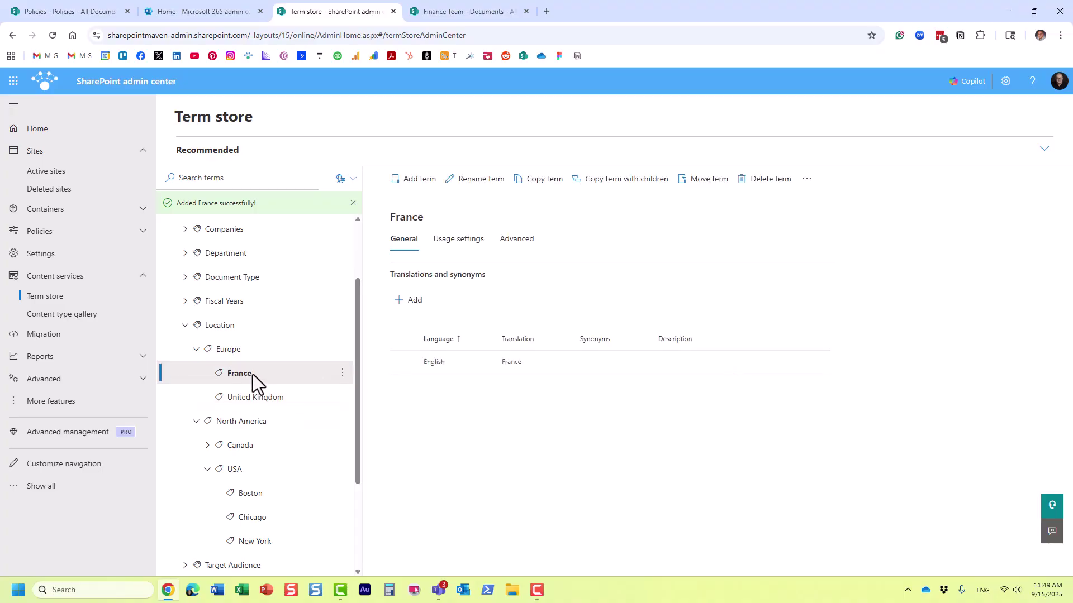
Step: Add 'Paris' as a child term of France
left_click(343, 374)
left_click(360, 394)
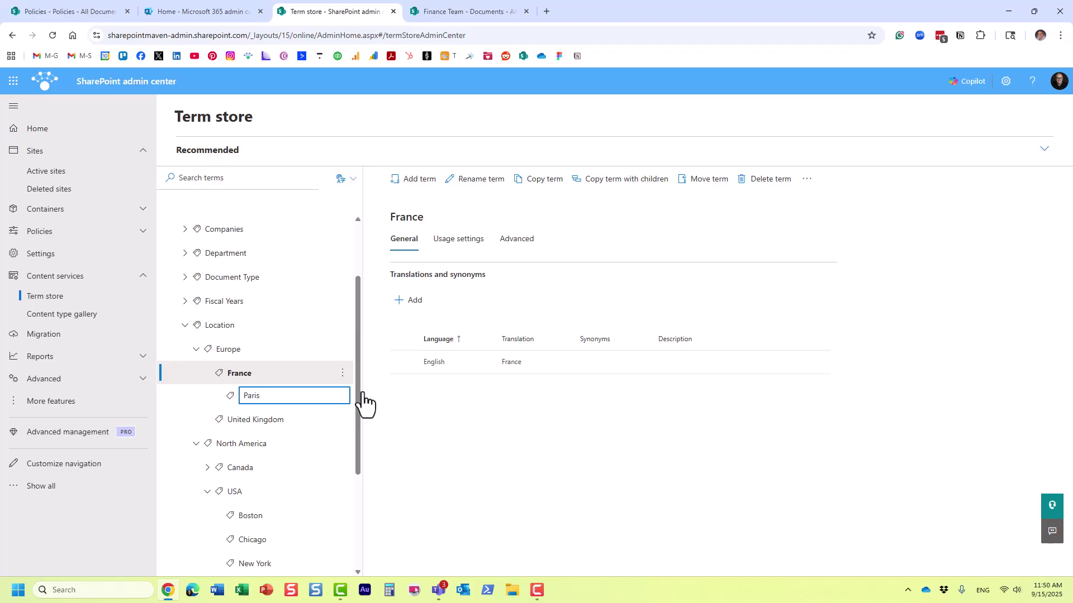
type("Paris")
key("Return")
Step: Add 'London' and 'Liverpool' as child terms of United Kingdom
left_click(343, 421)
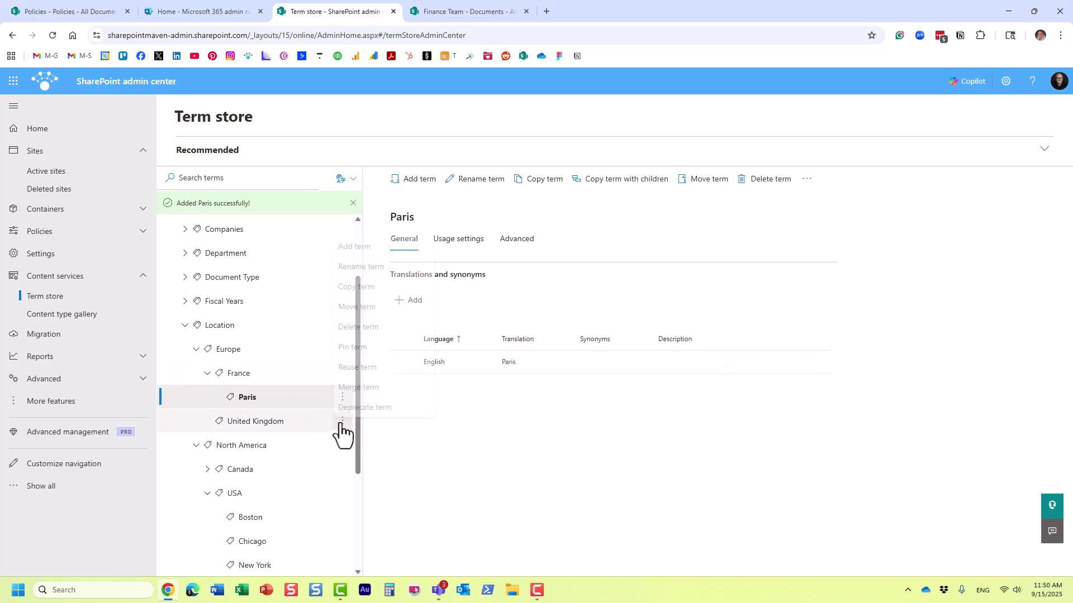
left_click(364, 246)
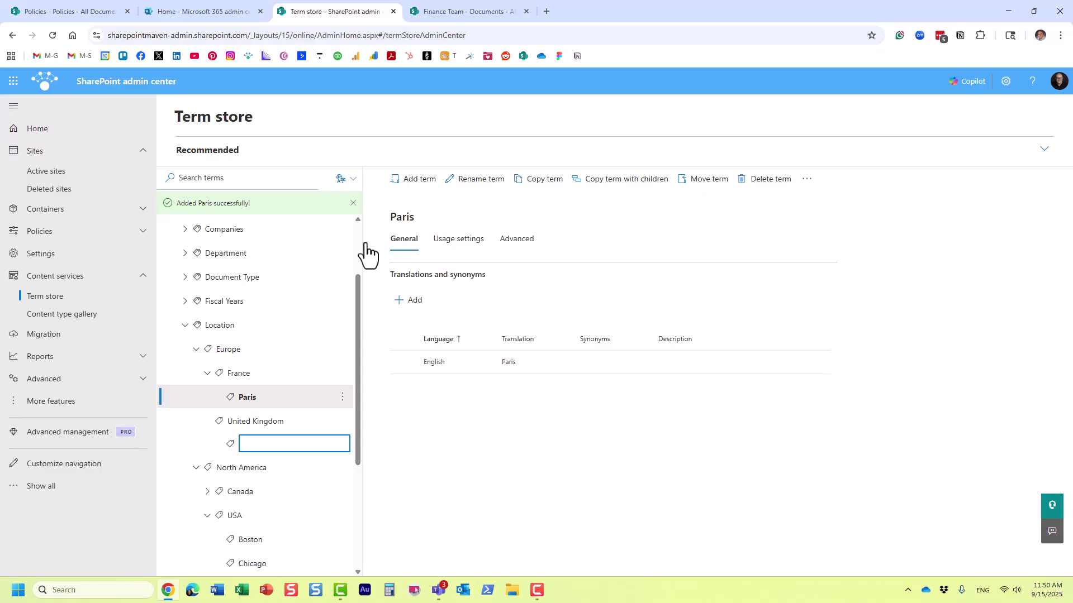
type("Lond")
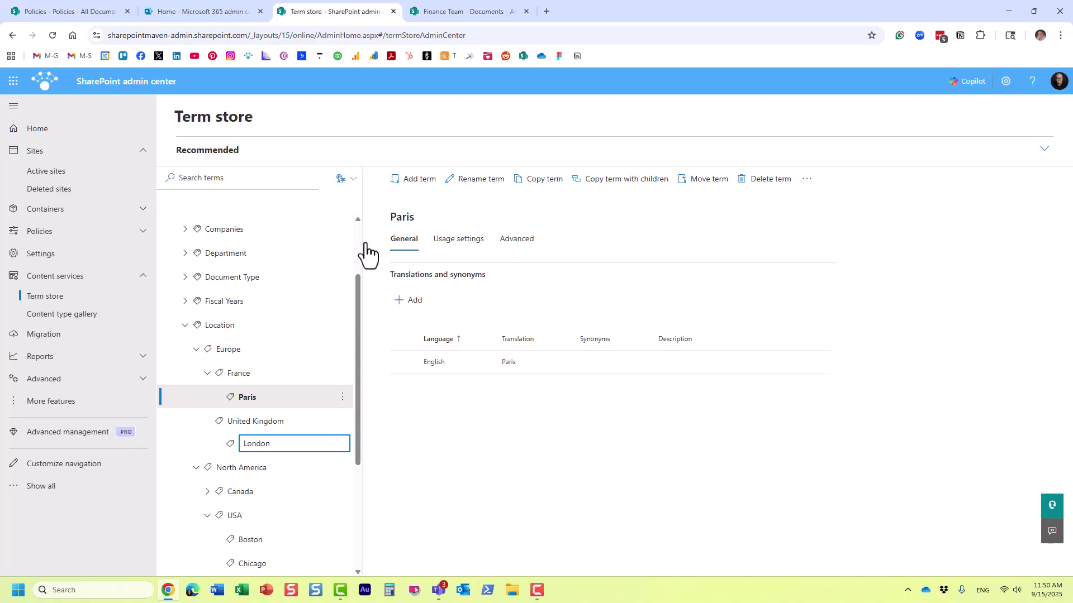
type("on")
key("Return")
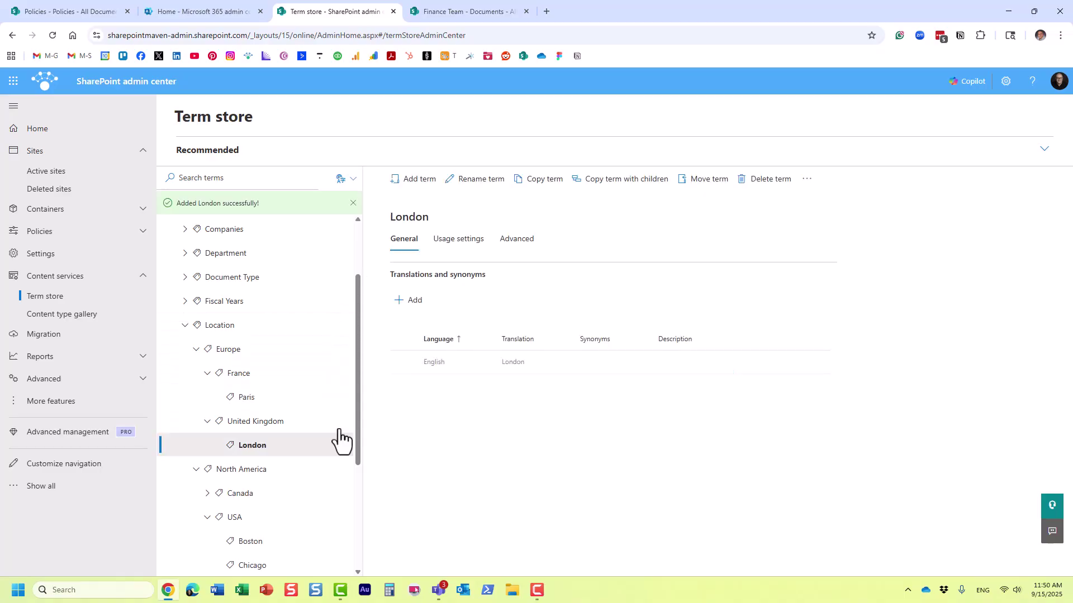
left_click(342, 423)
left_click(358, 243)
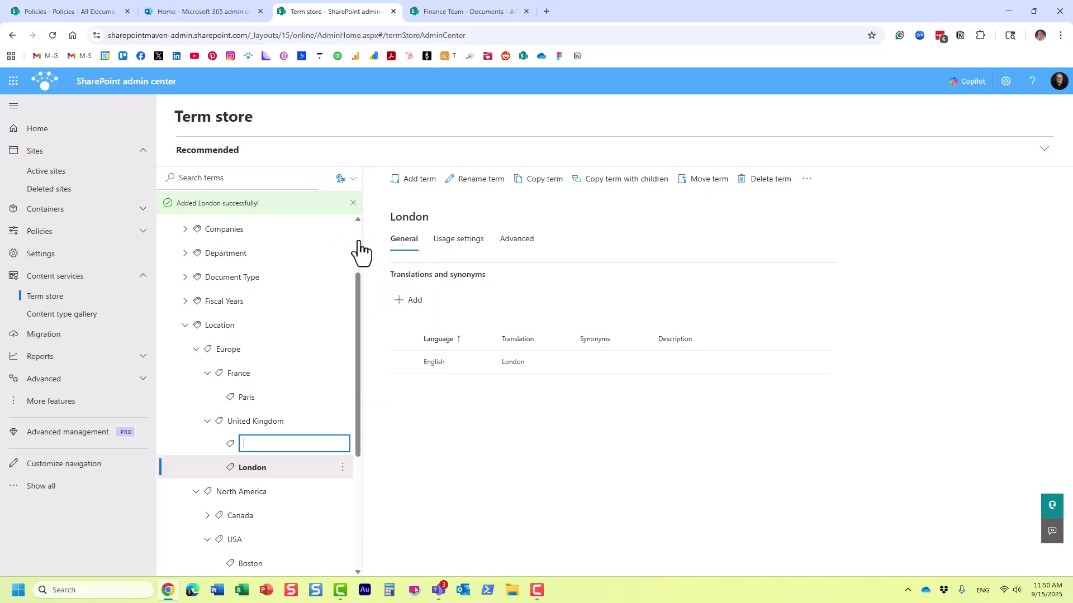
type("Liverpool")
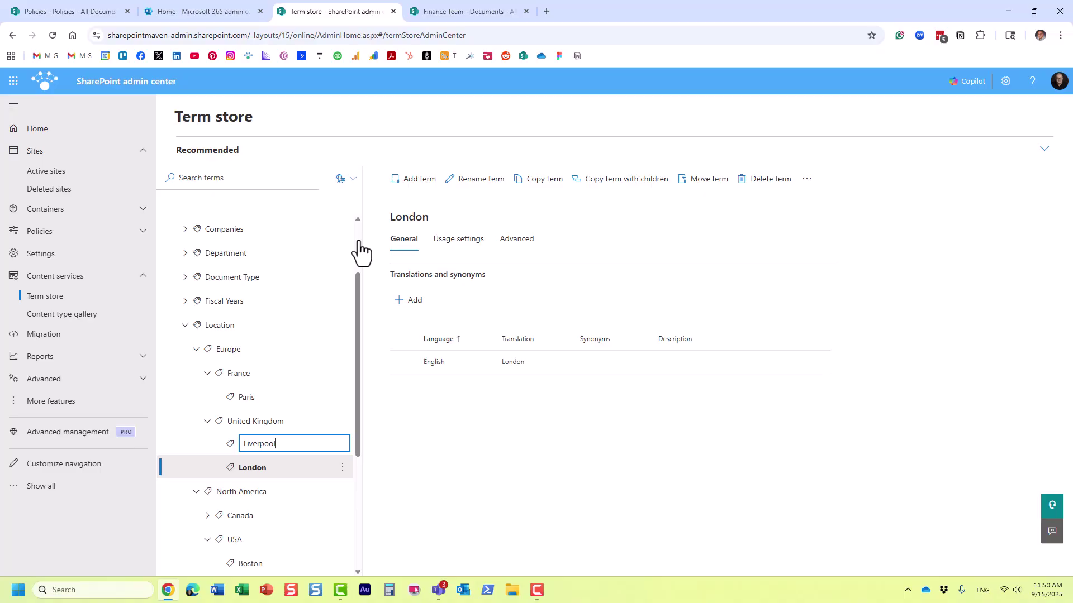
key("Return")
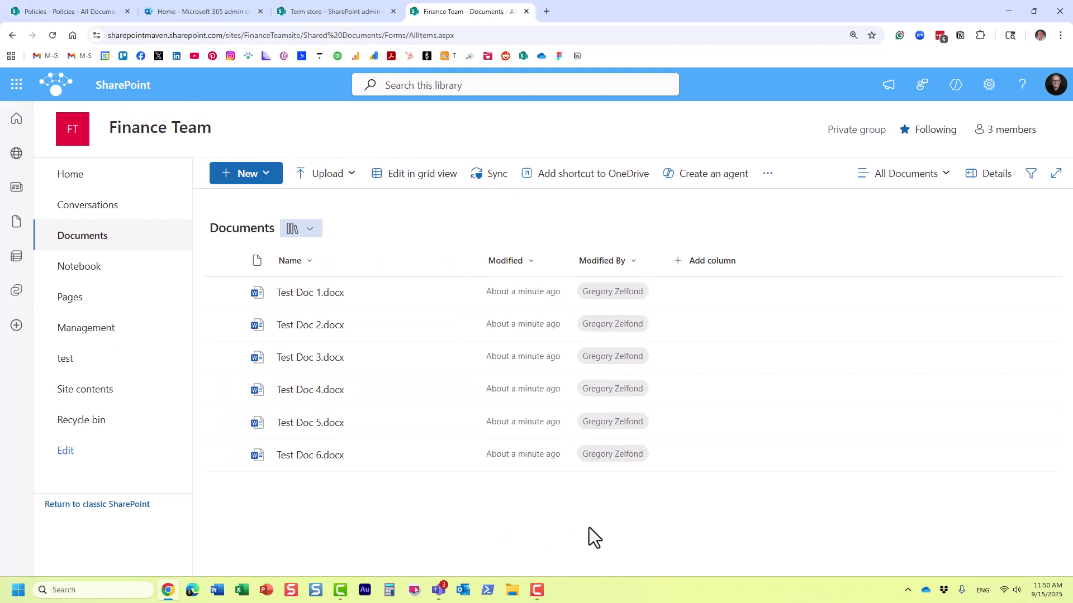
Step: Abandon a Choice column, then create a Managed metadata column named 'Office Location'
left_click(694, 272)
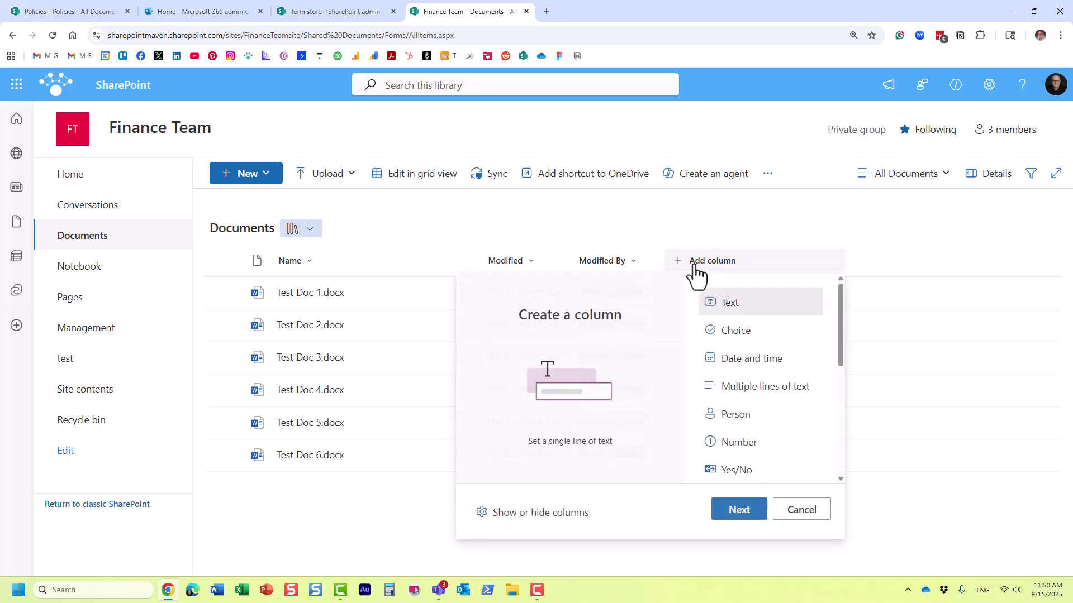
left_click(746, 335)
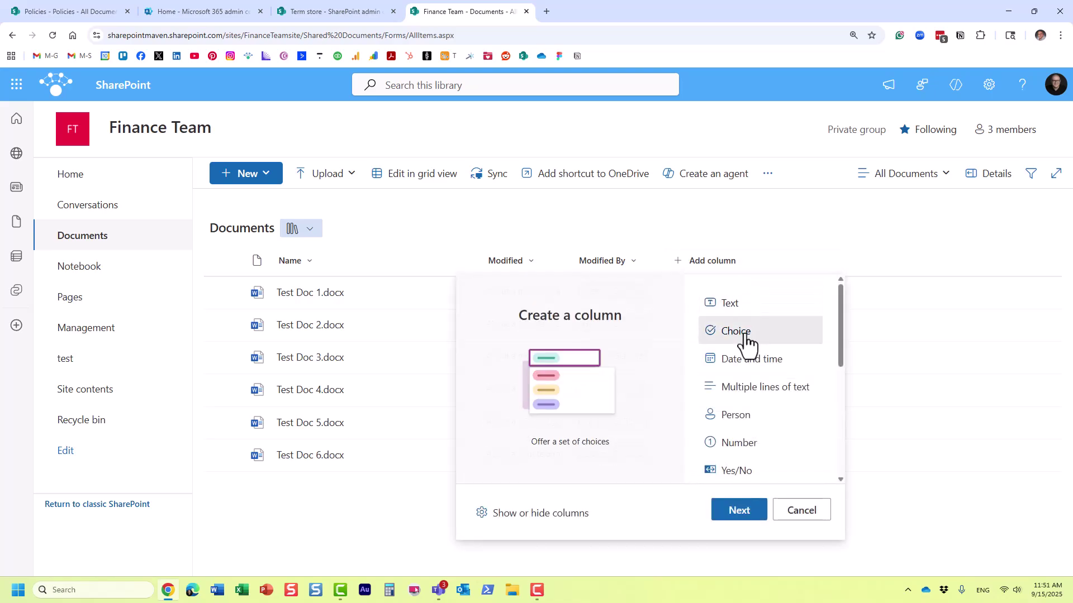
left_click(743, 519)
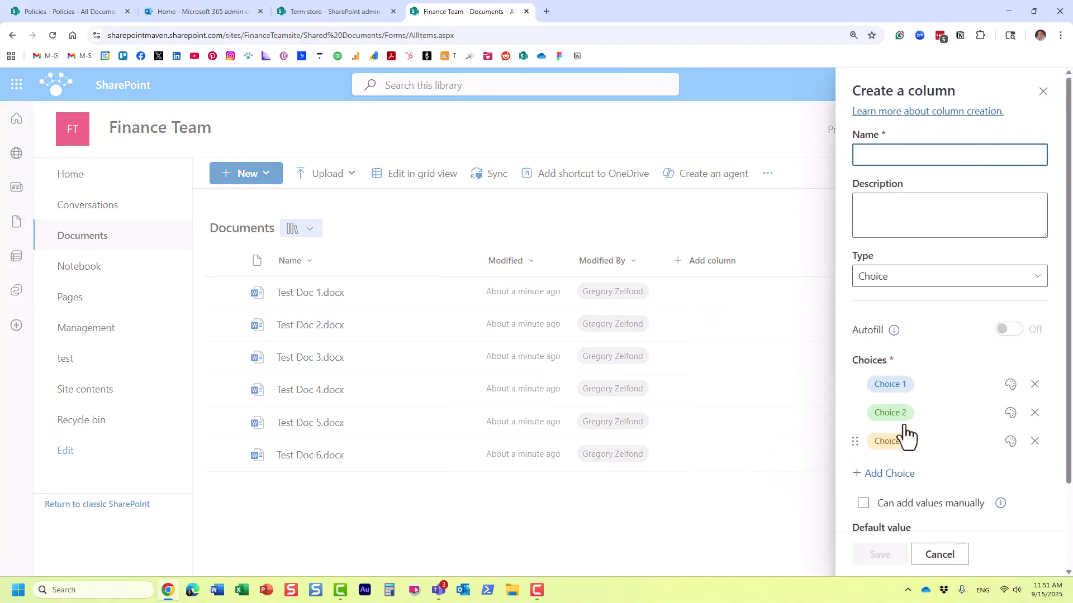
left_click(930, 553)
left_click(710, 268)
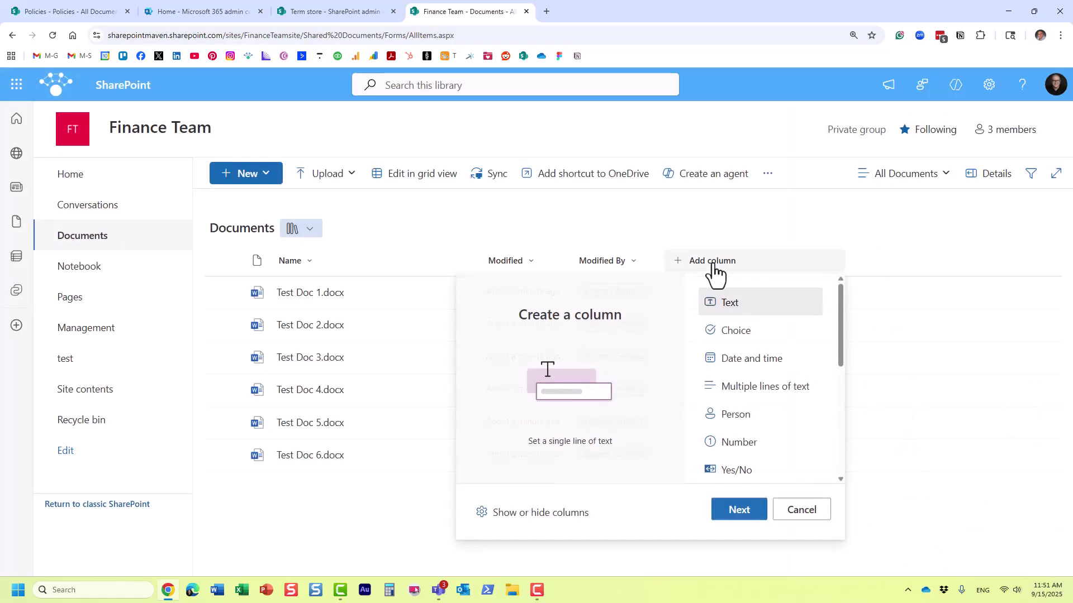
scroll(755, 397, "down", 1)
scroll(755, 398, "down", 3)
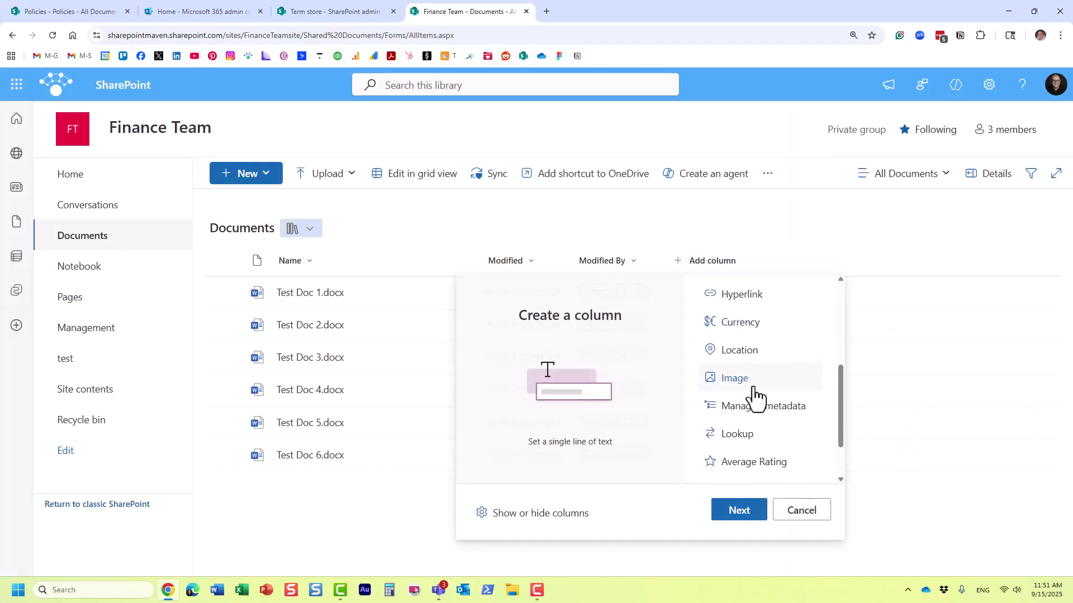
left_click(779, 415)
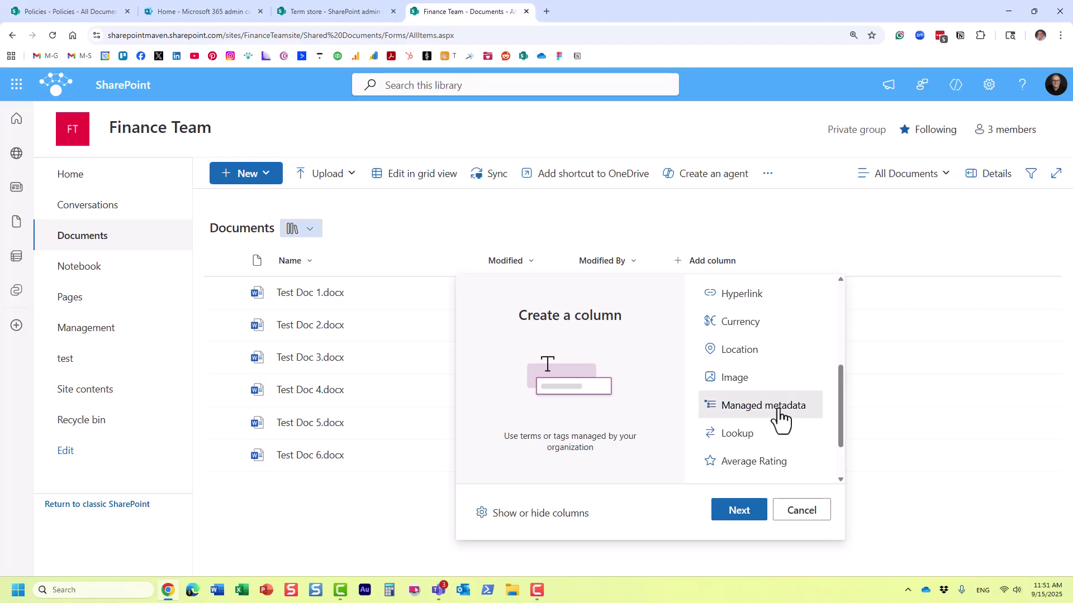
left_click(742, 517)
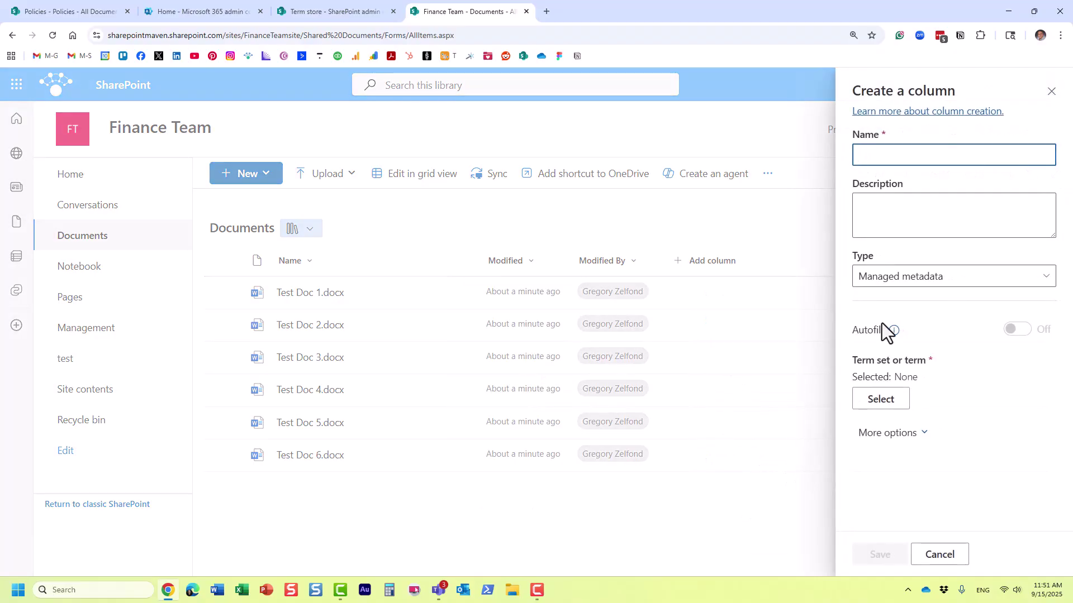
type("Office Location")
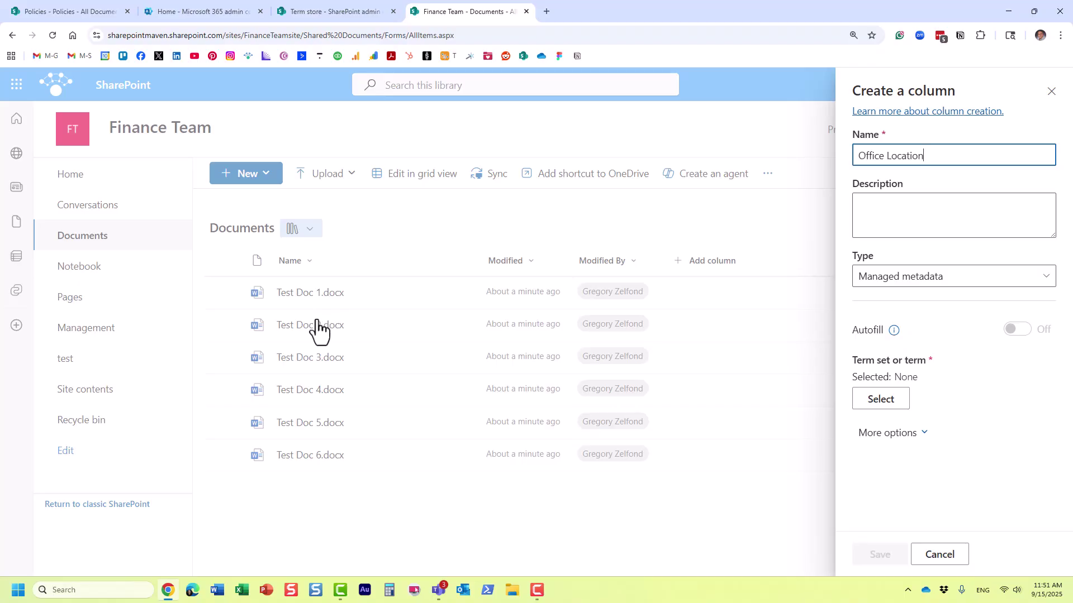
Step: Link Office Location to the Global Metadata > Location term set and save the column
left_click(881, 400)
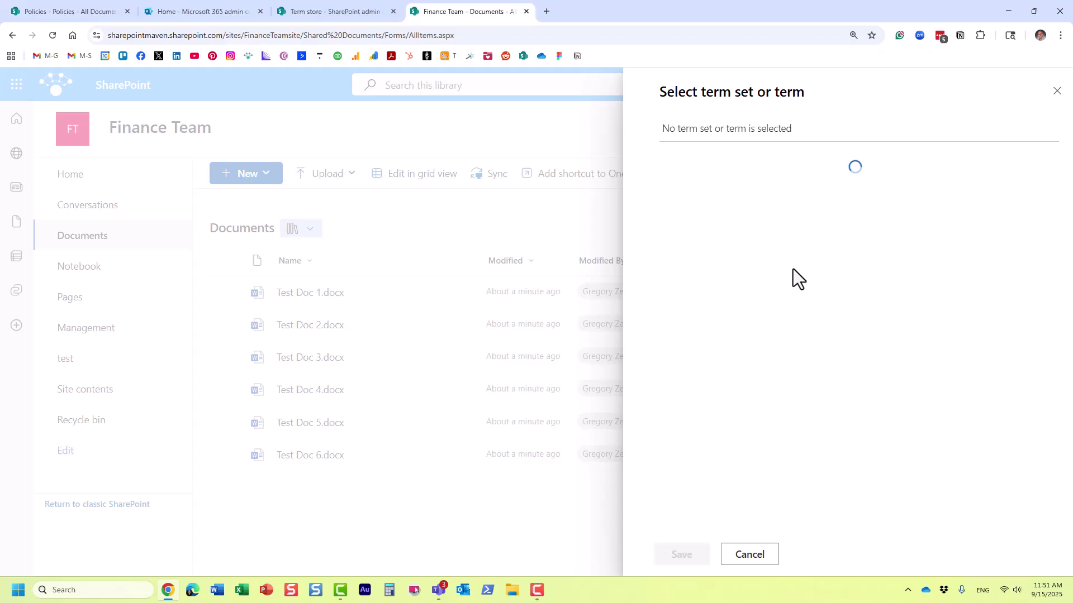
left_click(664, 205)
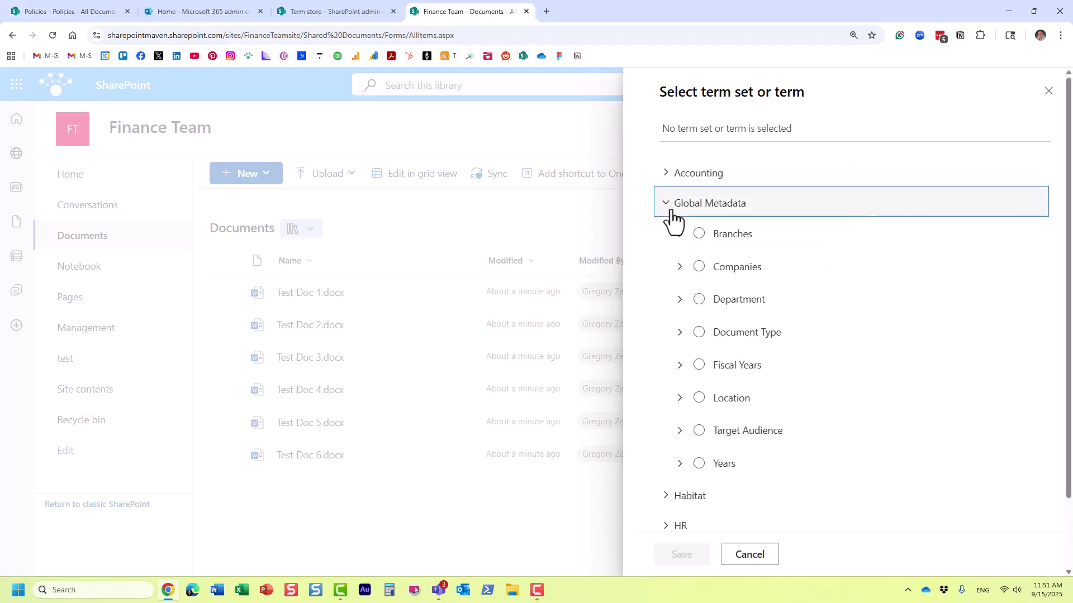
left_click(679, 399)
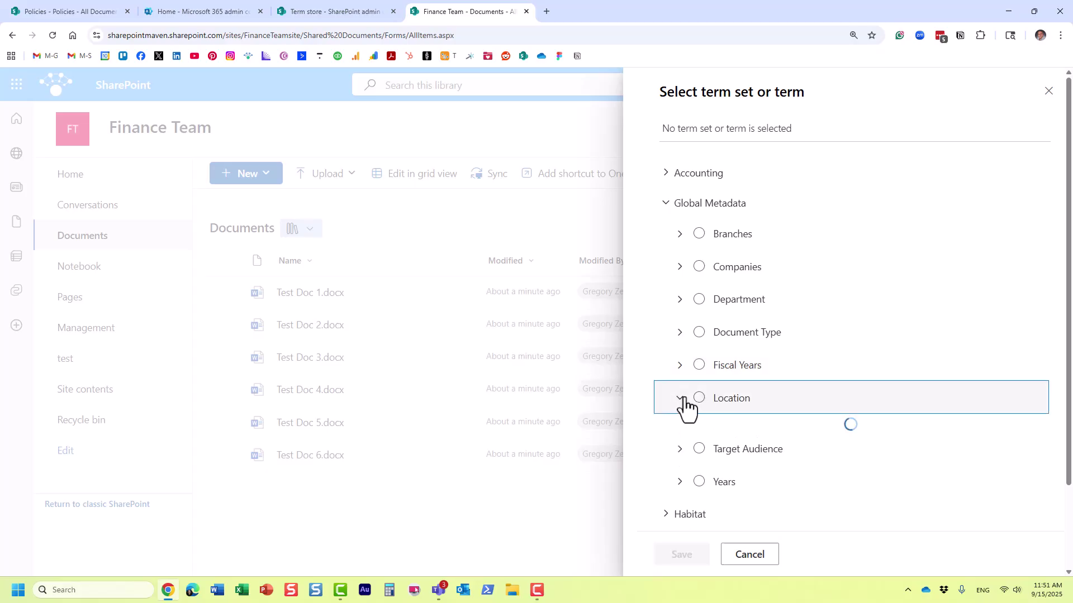
scroll(766, 436, "down", 3)
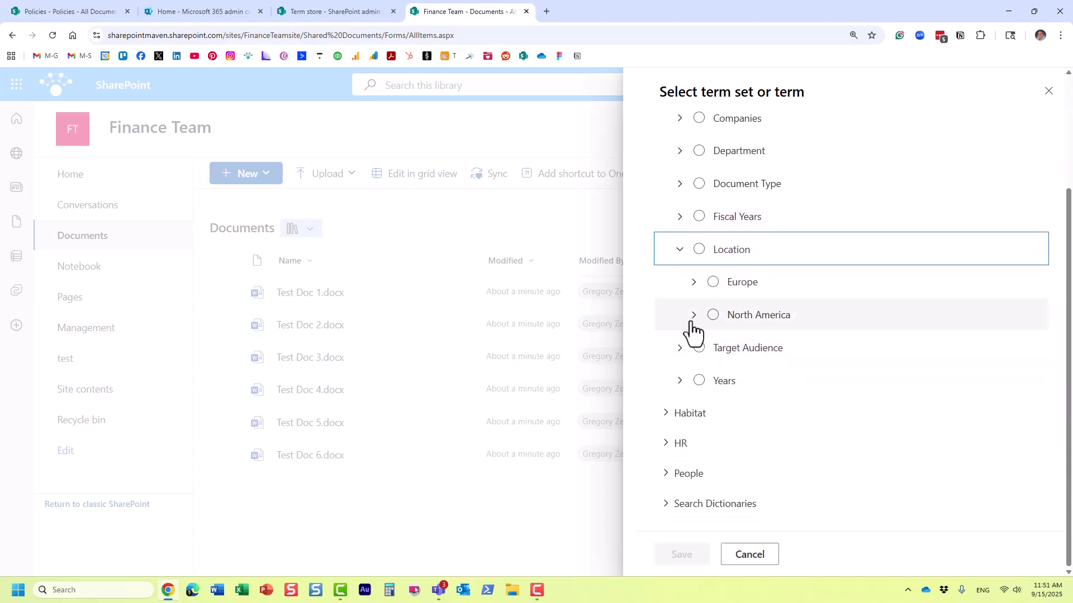
left_click(694, 315)
left_click(695, 283)
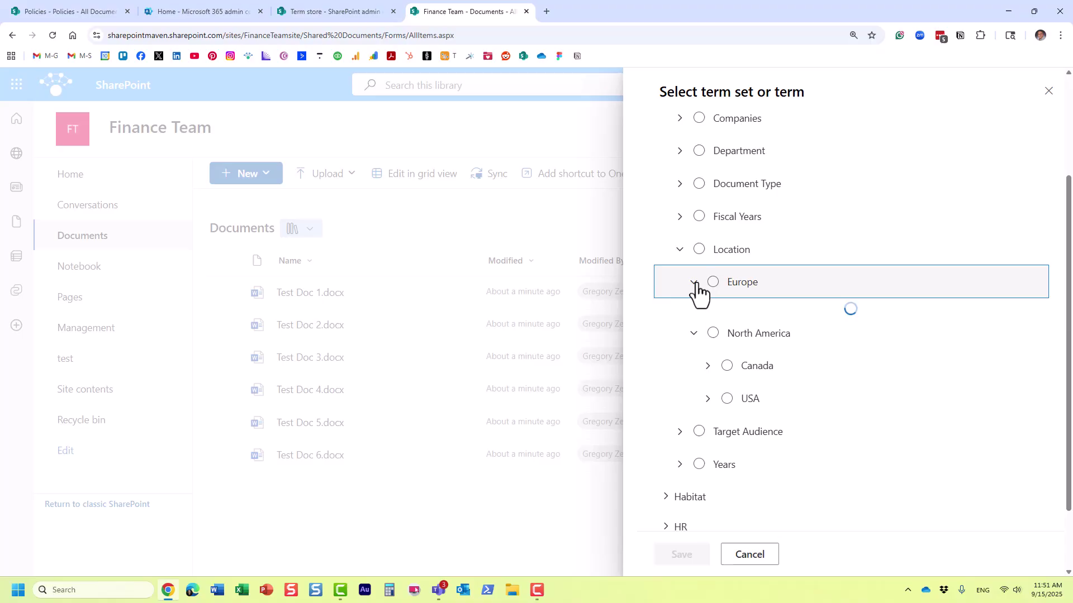
left_click(699, 249)
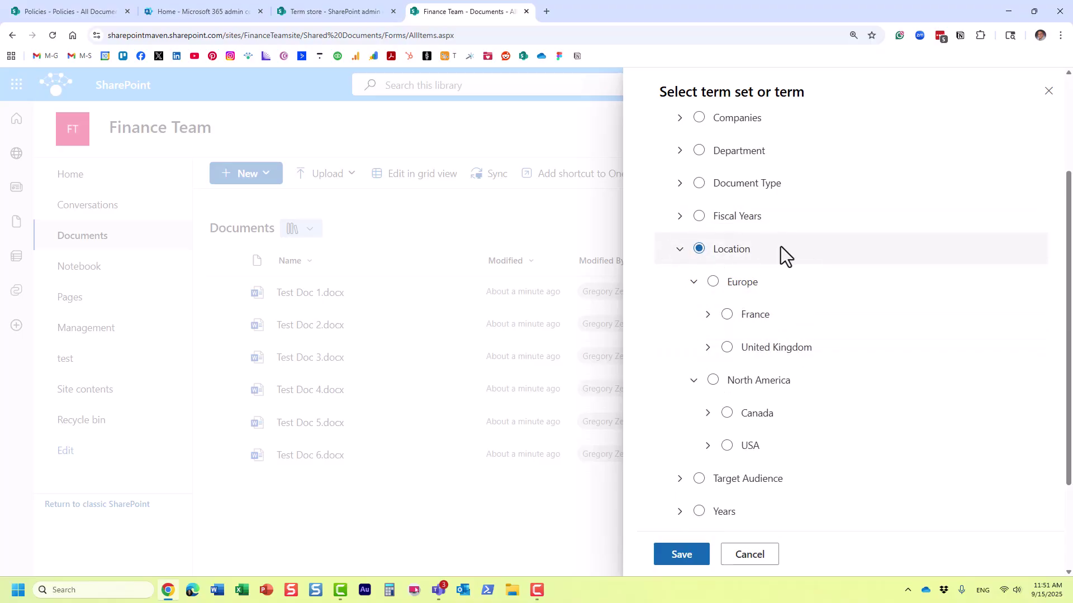
left_click(682, 558)
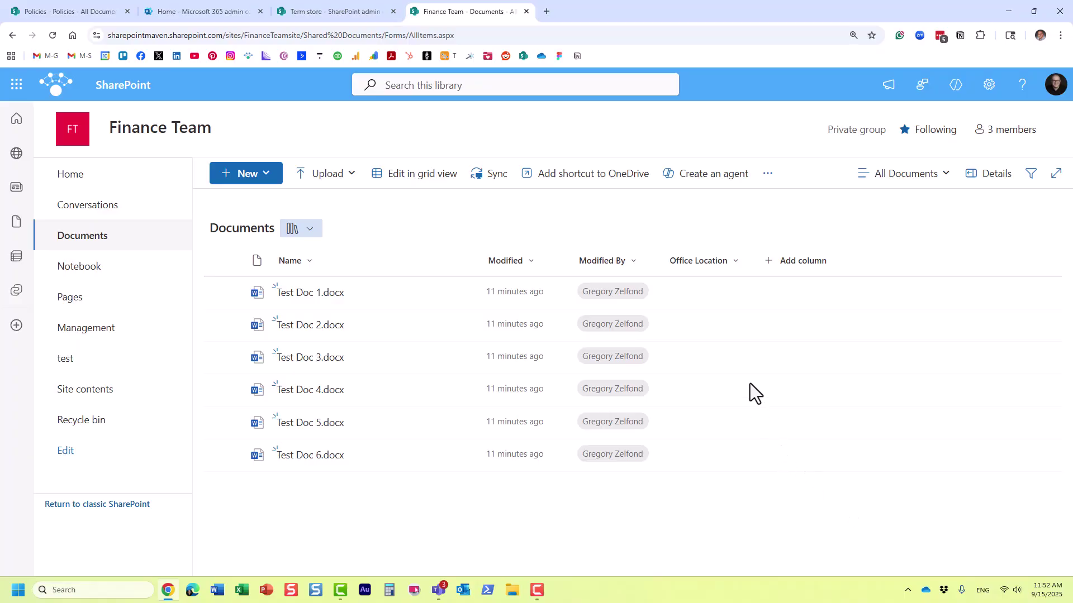
Step: Move the Office Location column before Modified and open Test Doc 1.docx's details
left_click_drag(697, 263, 484, 257)
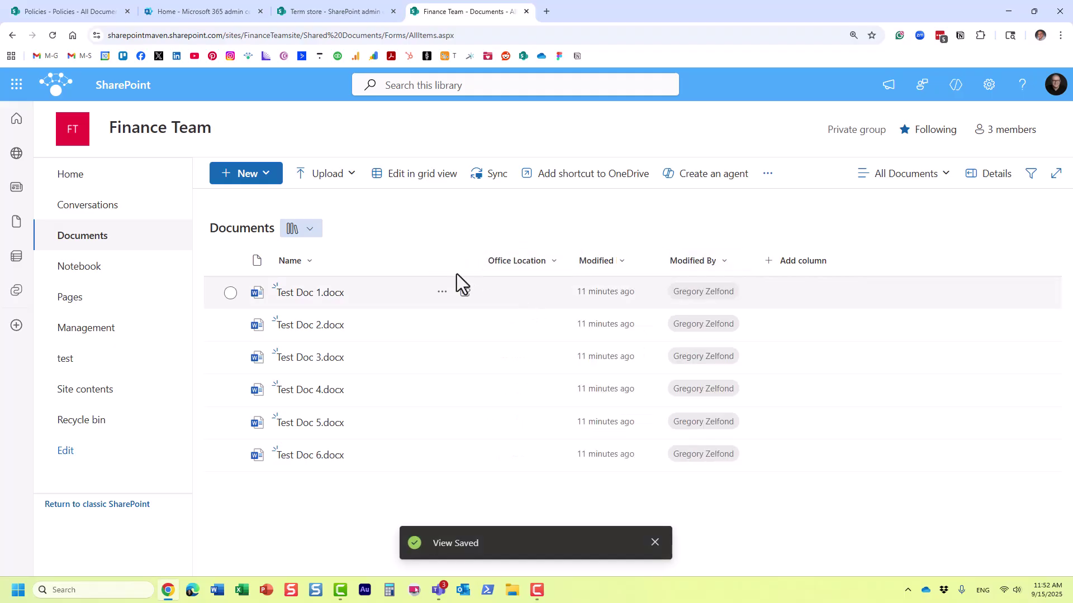
left_click(230, 294)
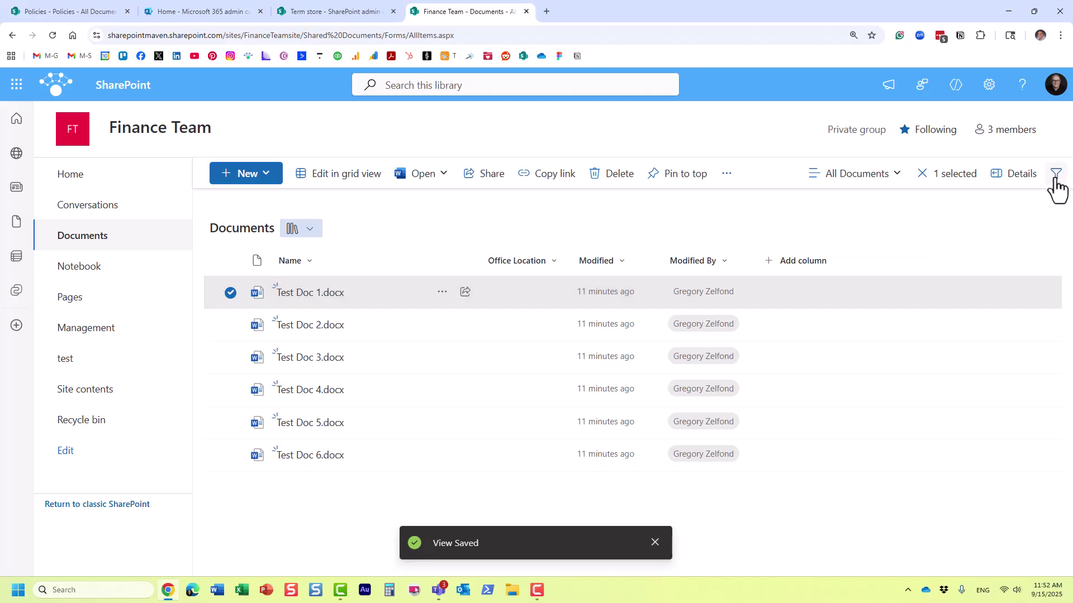
left_click(1011, 182)
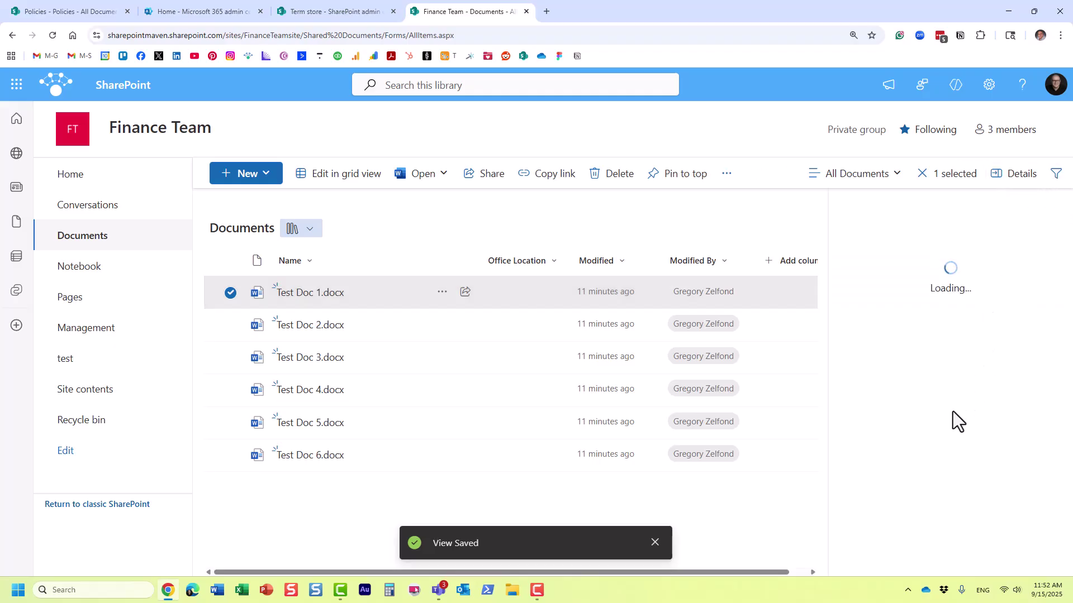
scroll(930, 380, "down", 5)
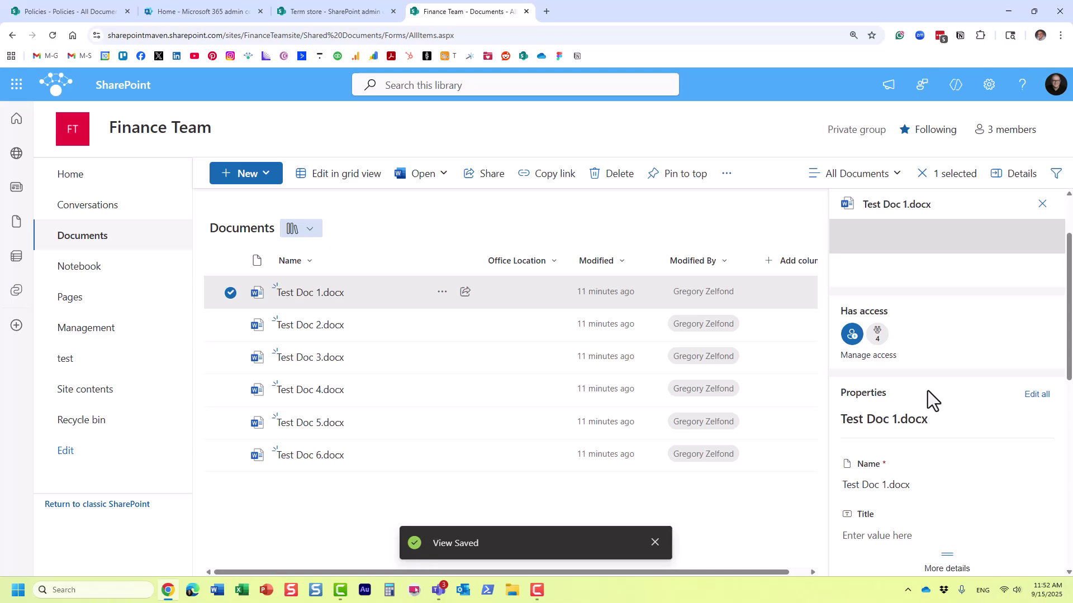
Step: Set Test Doc 1.docx's Office Location to Europe > France > Paris and apply it
left_click(888, 381)
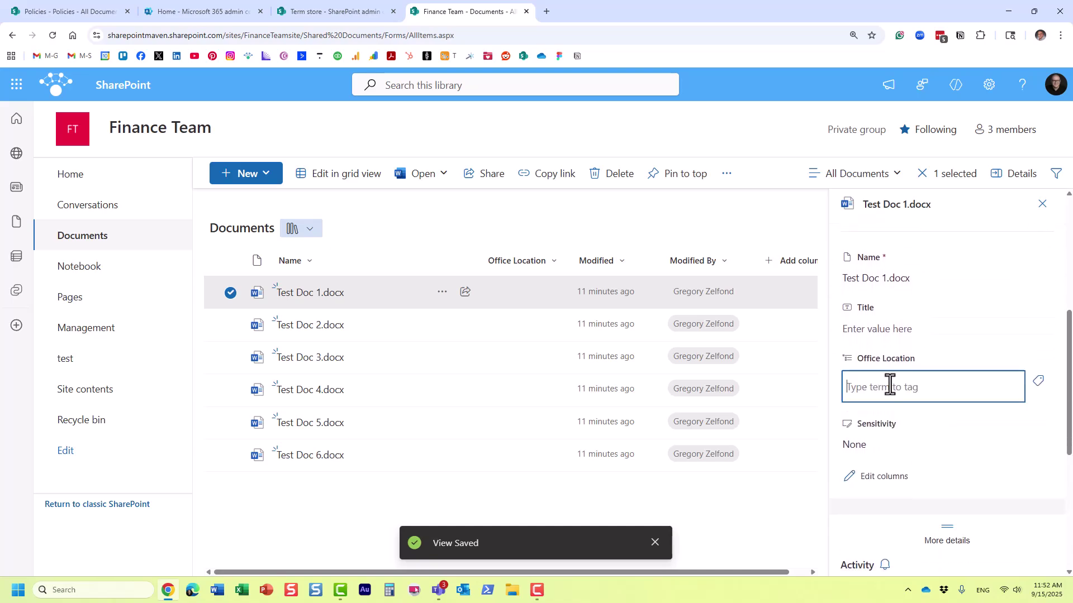
left_click(1034, 384)
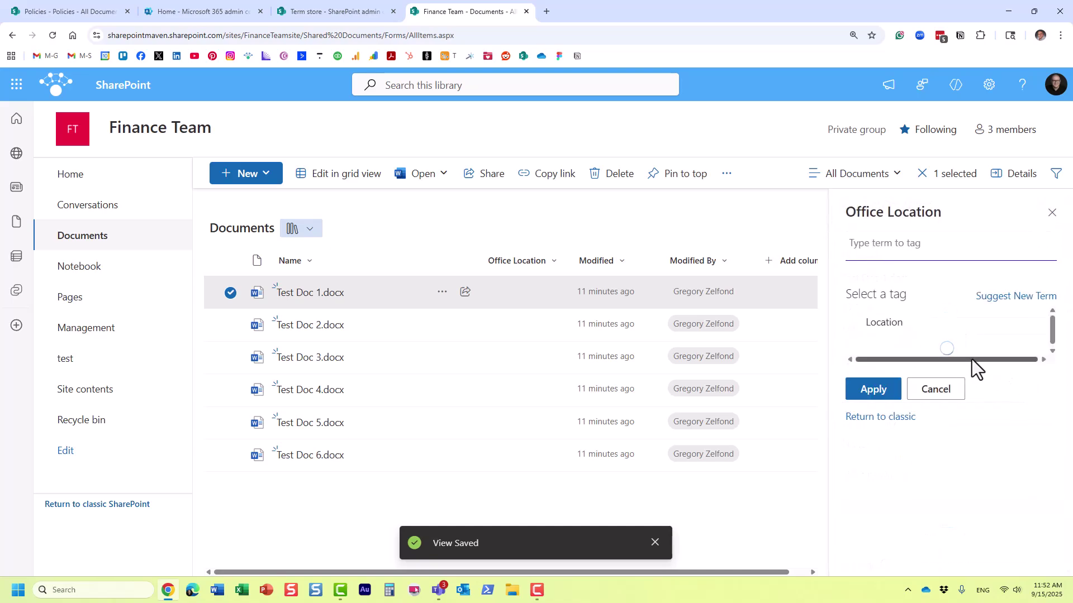
left_click(870, 354)
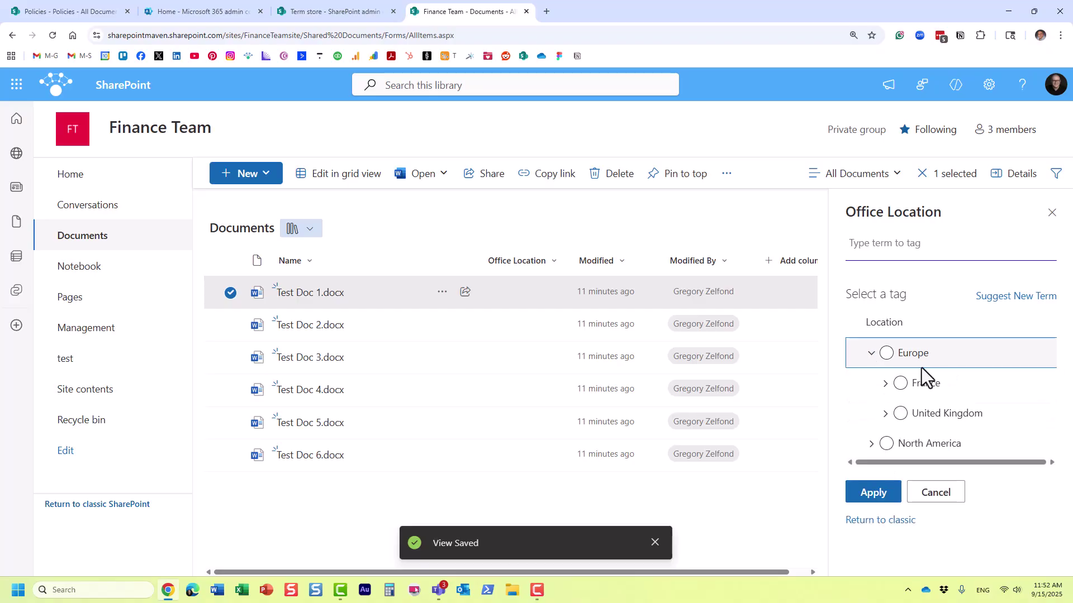
left_click(885, 385)
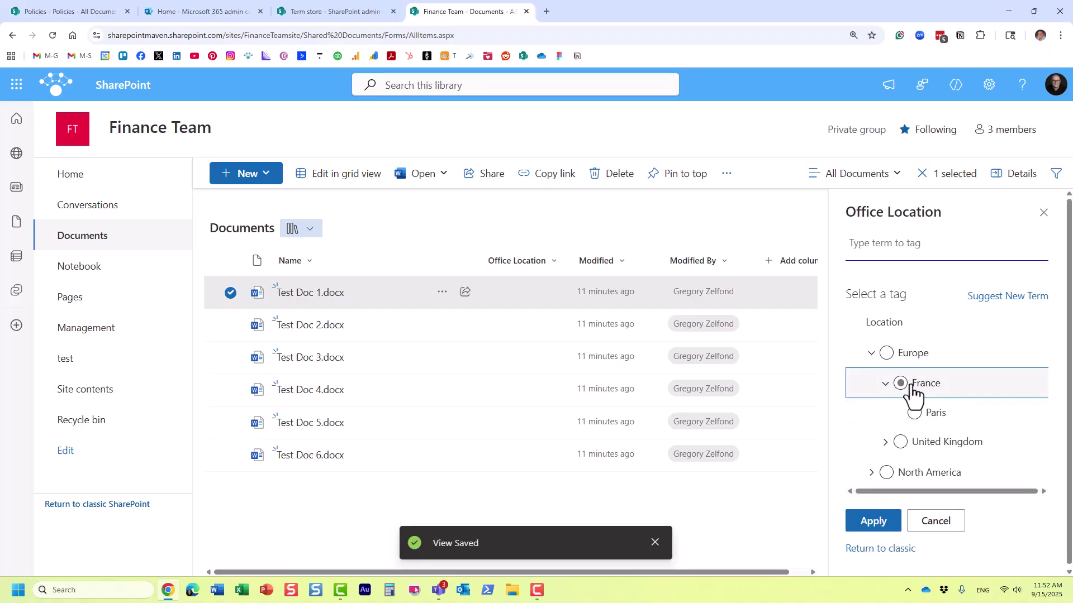
left_click(914, 412)
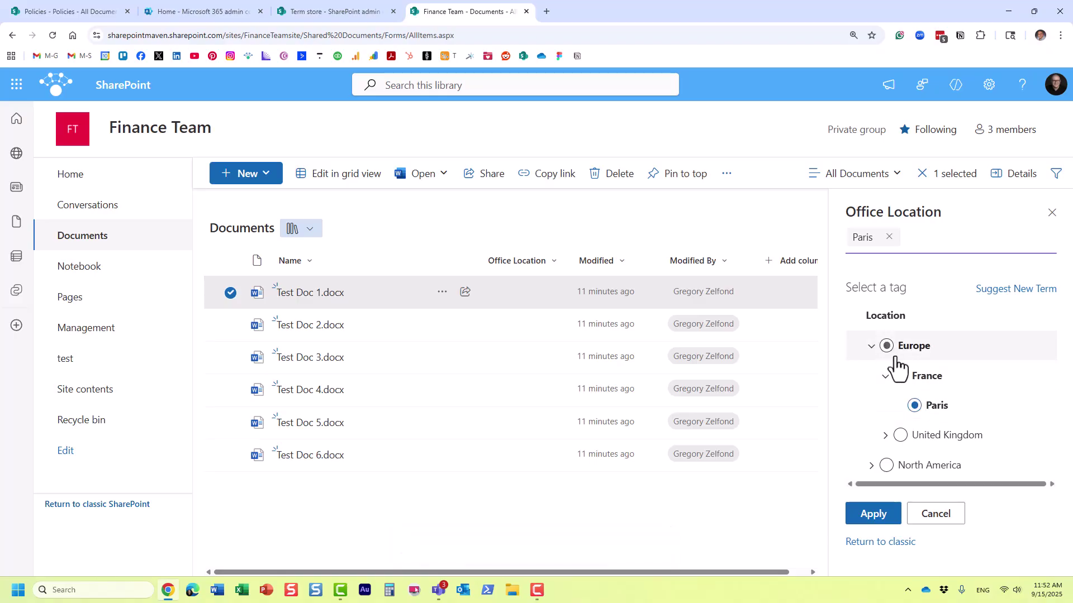
left_click(893, 515)
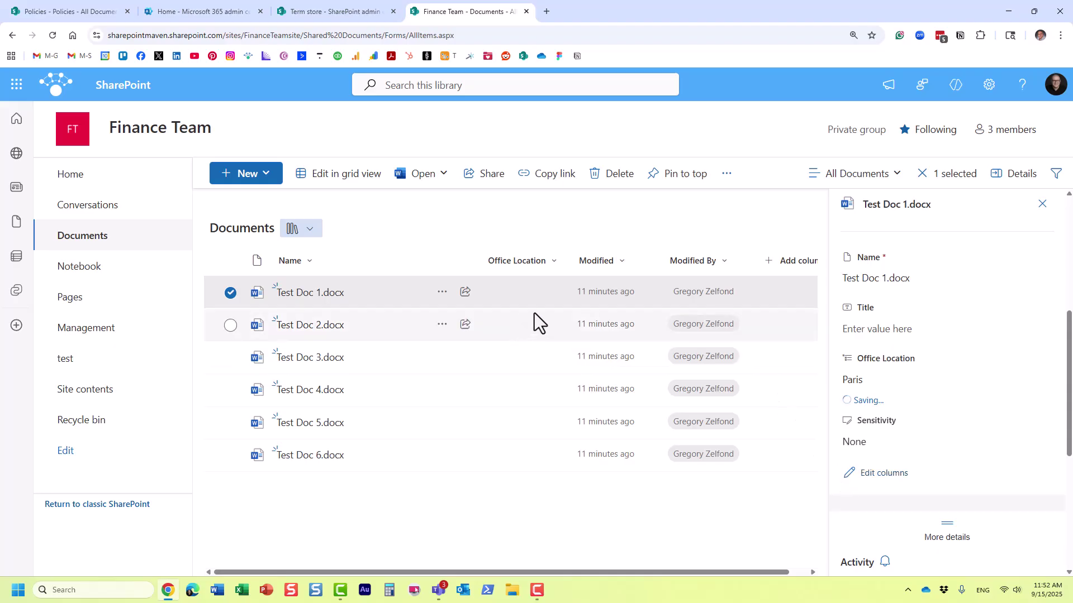
left_click(1042, 203)
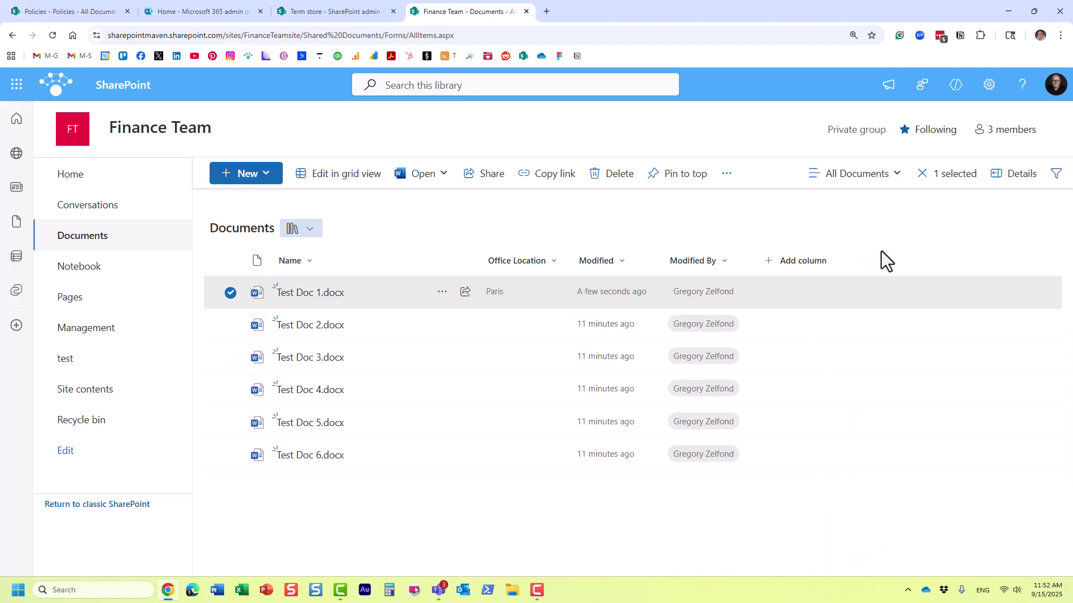
Step: In grid view, tag Test Doc 2 with London and Test Doc 3 with Boston
left_click(231, 293)
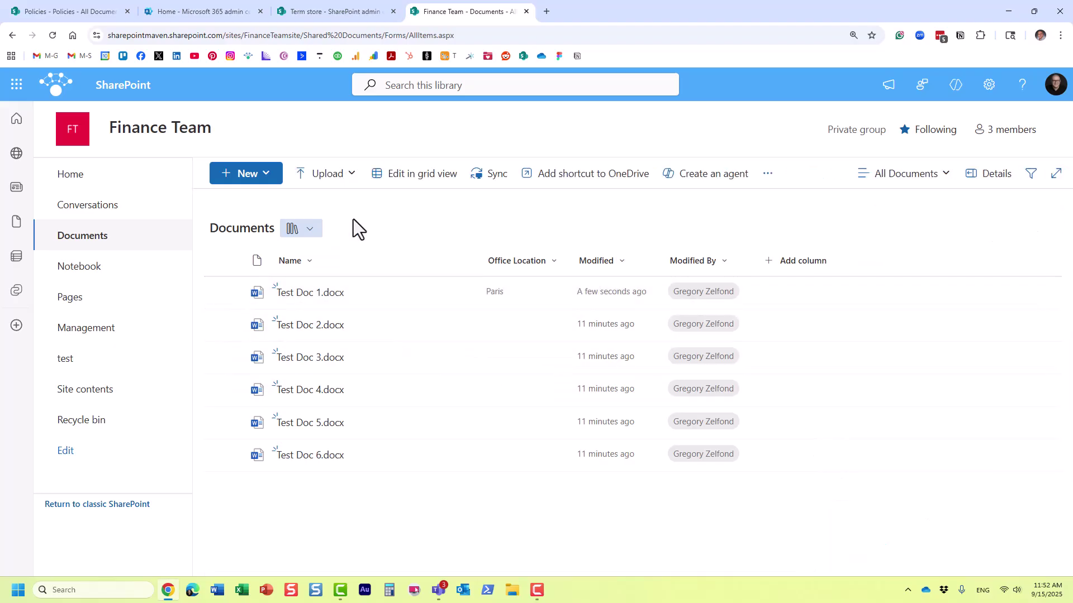
left_click(428, 184)
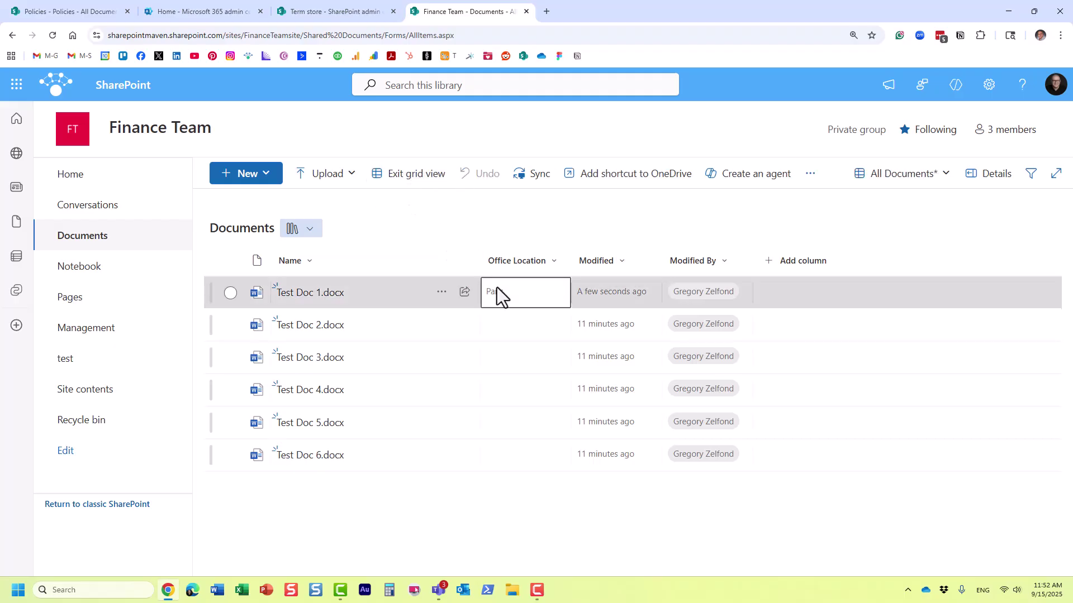
left_click(521, 326)
left_click(519, 329)
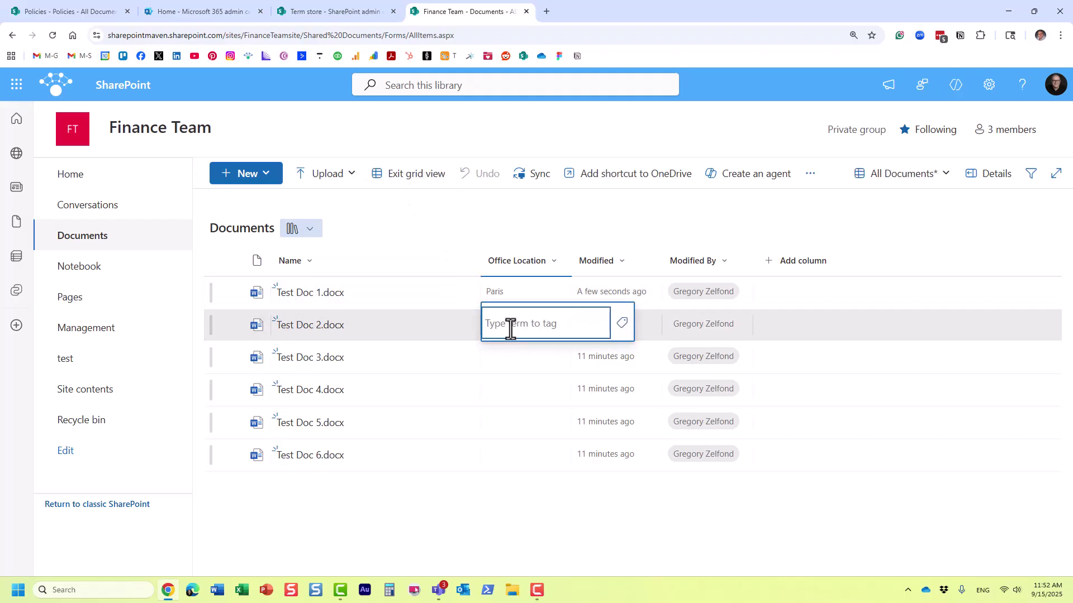
type("London")
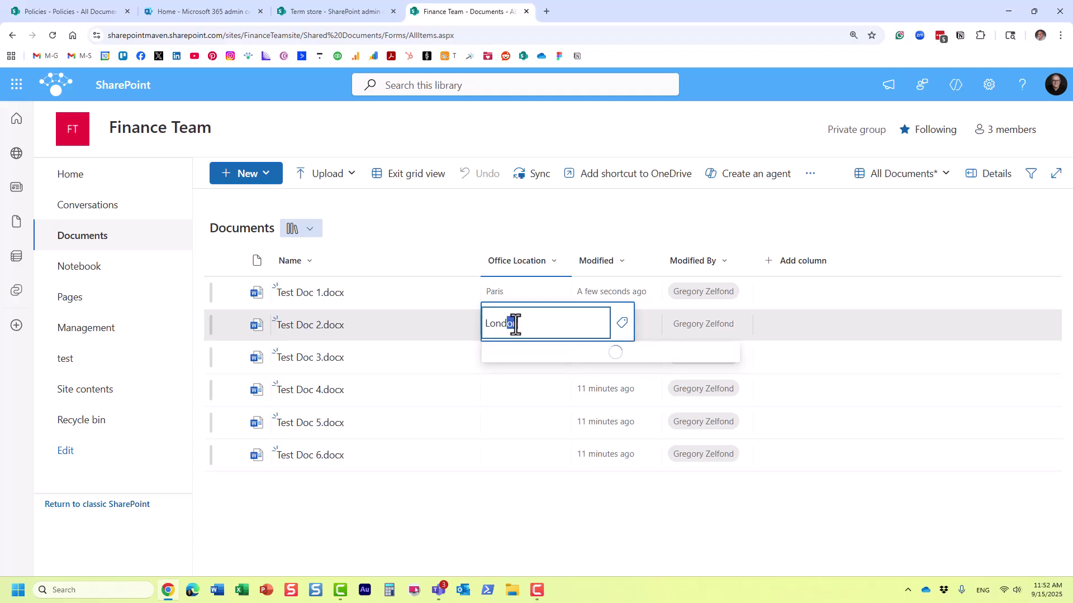
left_click(543, 369)
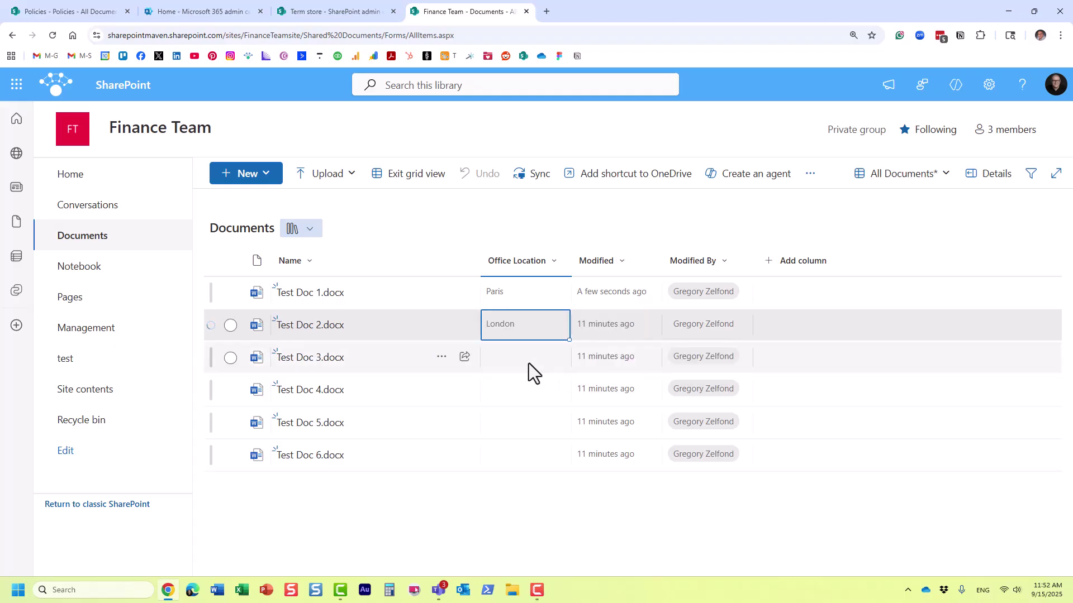
left_click(529, 363)
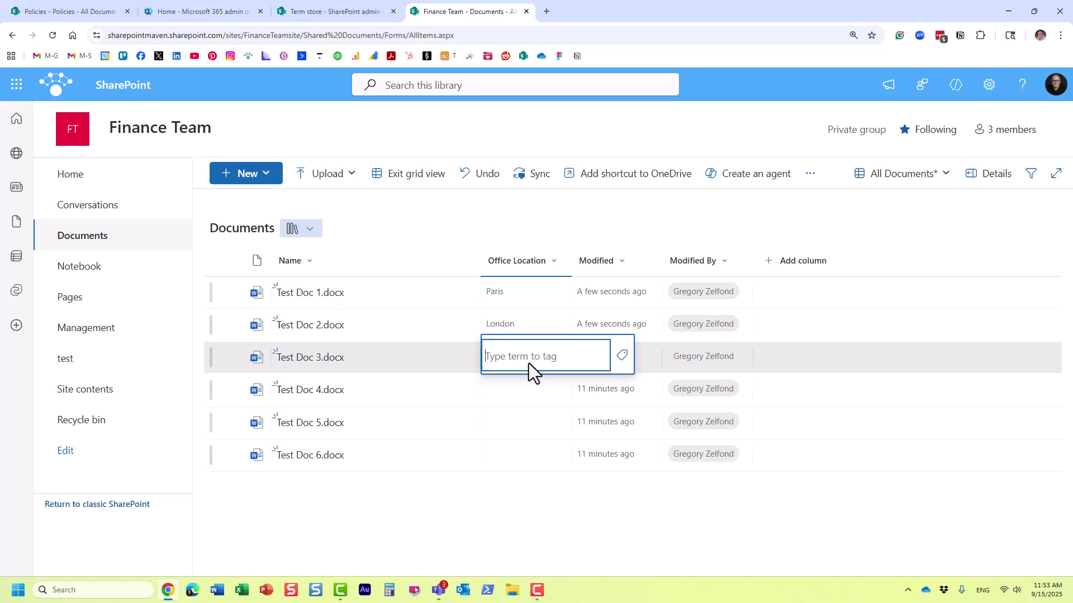
type("Boston")
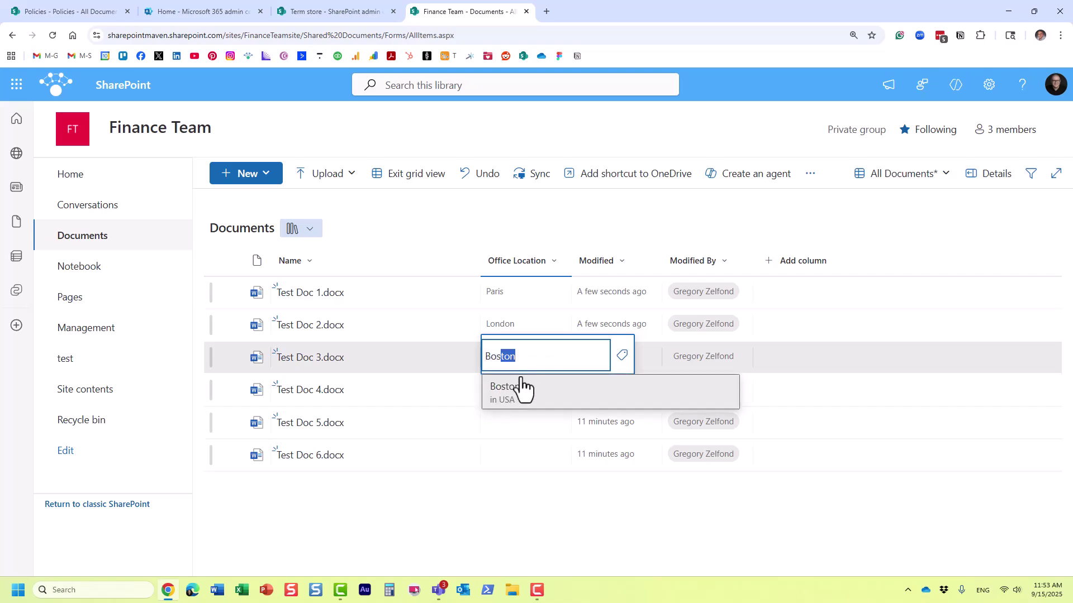
left_click(521, 388)
Step: Tag Test Doc 4 with Ottawa, fill it down to Docs 5 and 6, and exit grid view
left_click(504, 394)
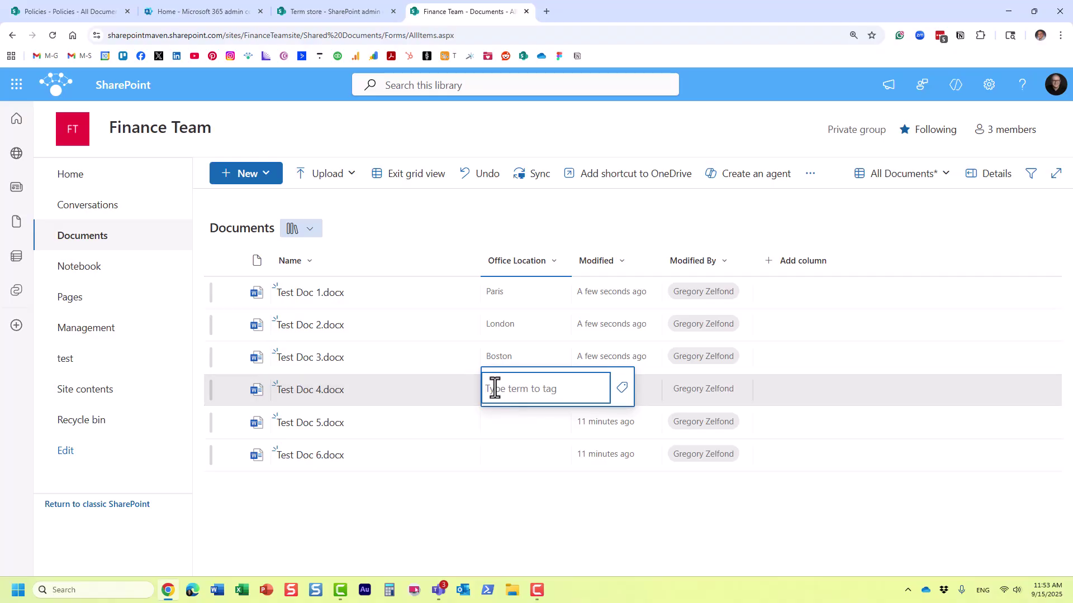
type("Ottawa")
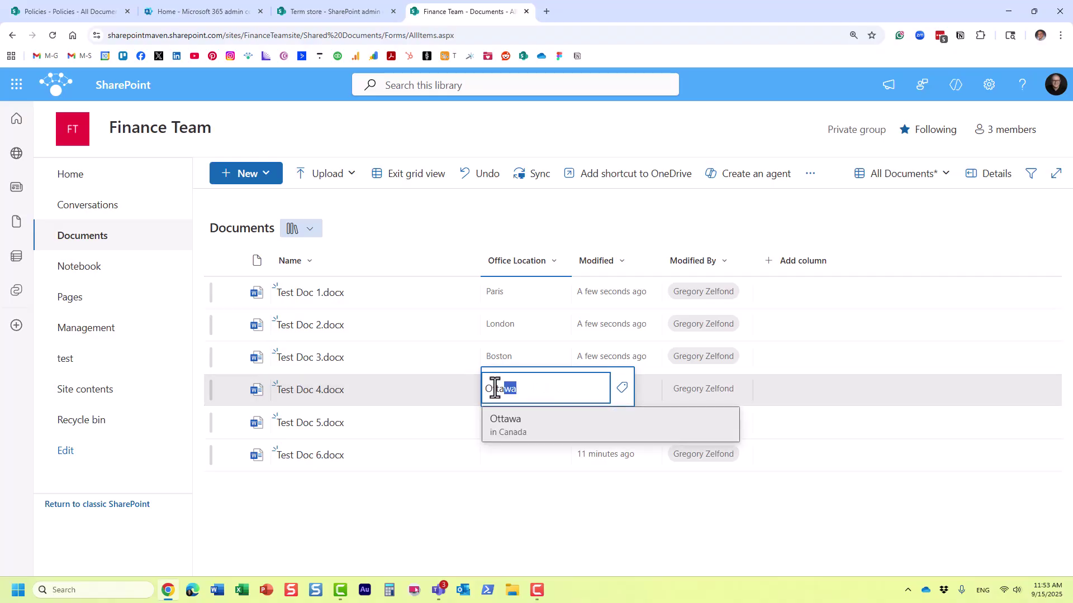
left_click(514, 429)
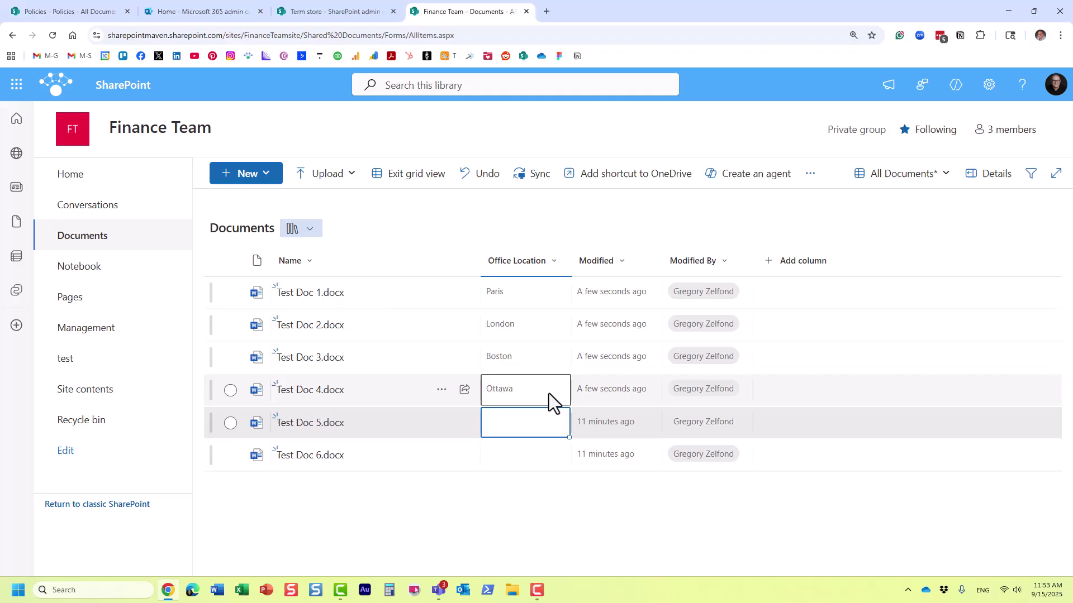
left_click_drag(568, 404, 618, 531)
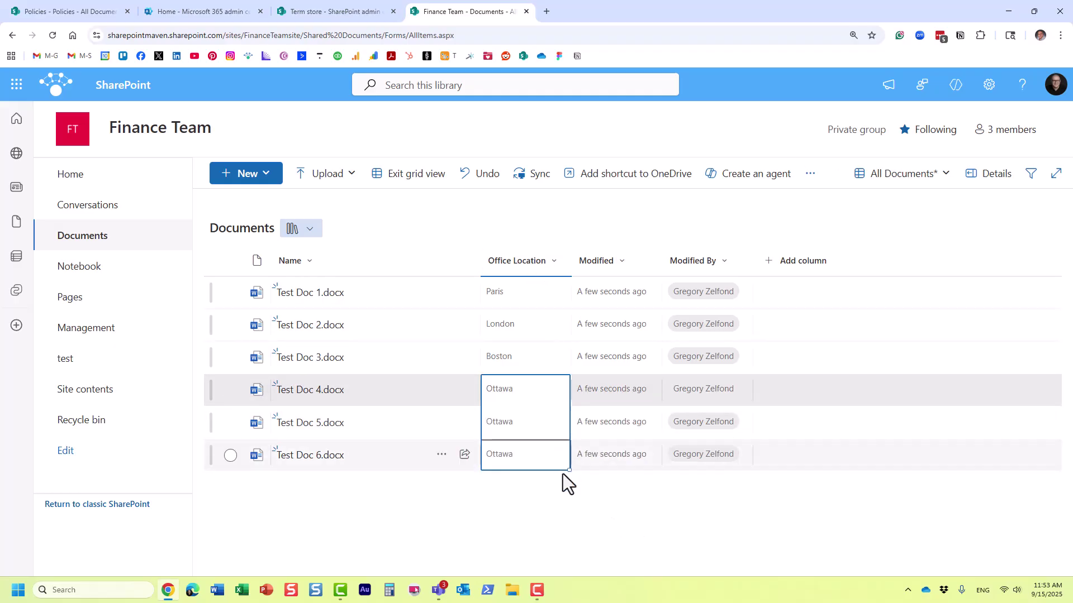
left_click(418, 174)
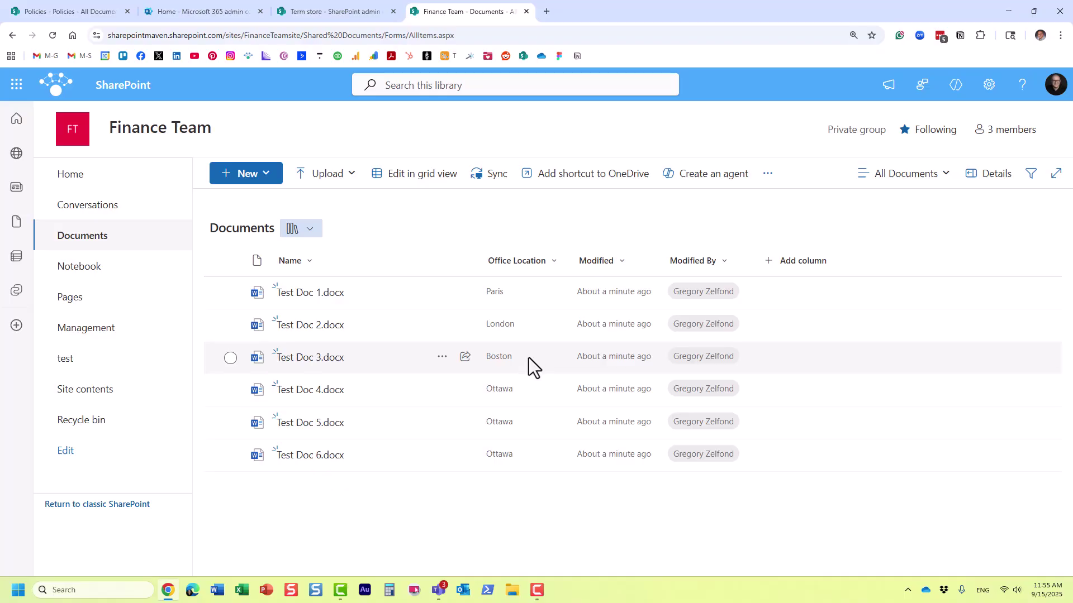
Step: Set the Office Location column's display format to Term plus parents and save
left_click(553, 268)
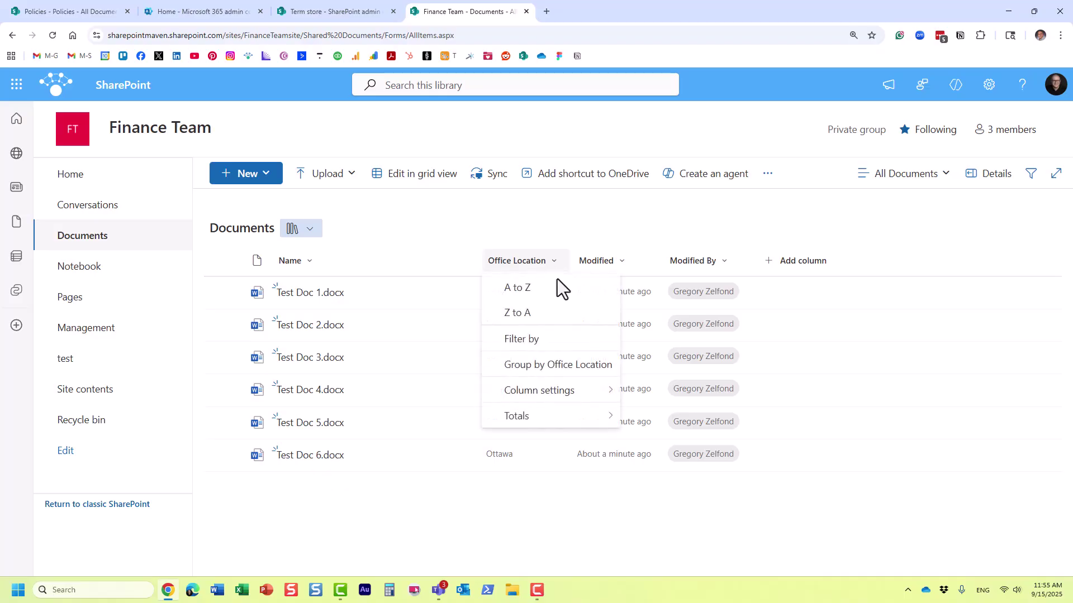
left_click(581, 394)
left_click(660, 336)
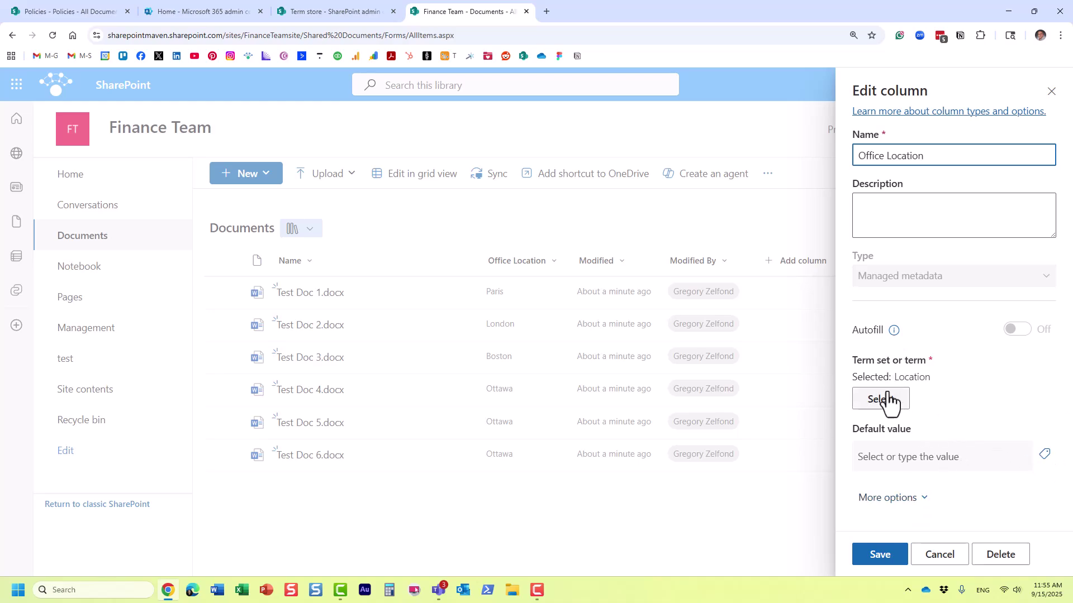
left_click(906, 499)
scroll(910, 472, "down", 2)
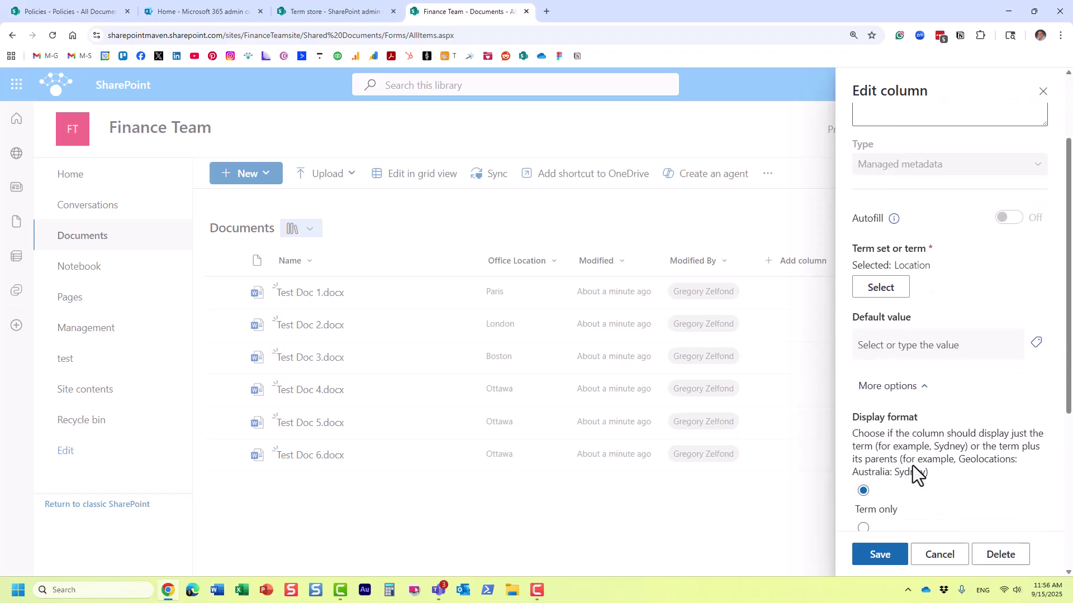
scroll(928, 438, "down", 4)
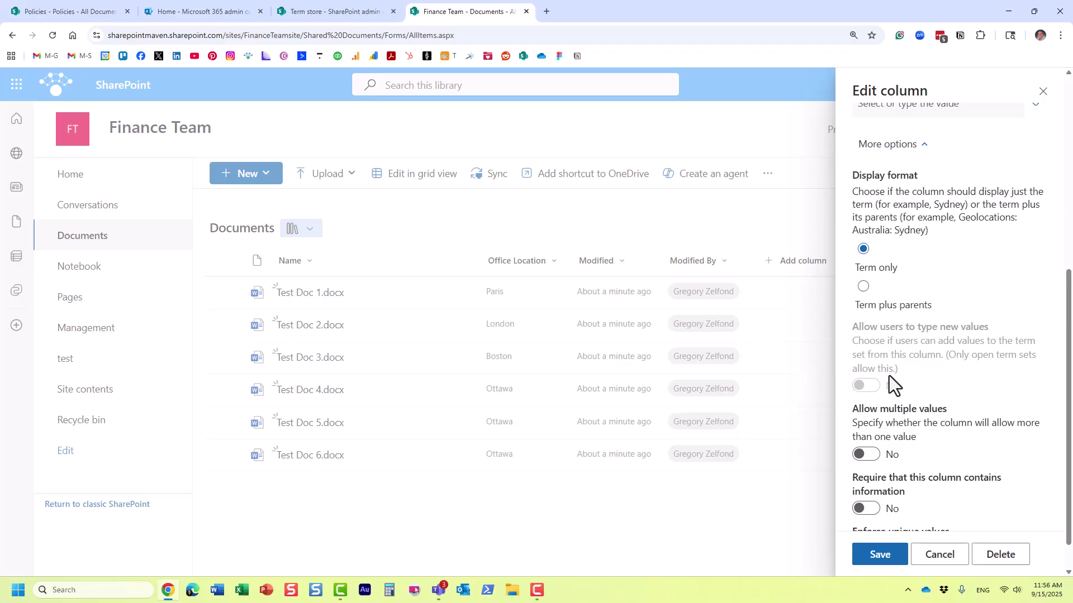
left_click(863, 286)
left_click(890, 558)
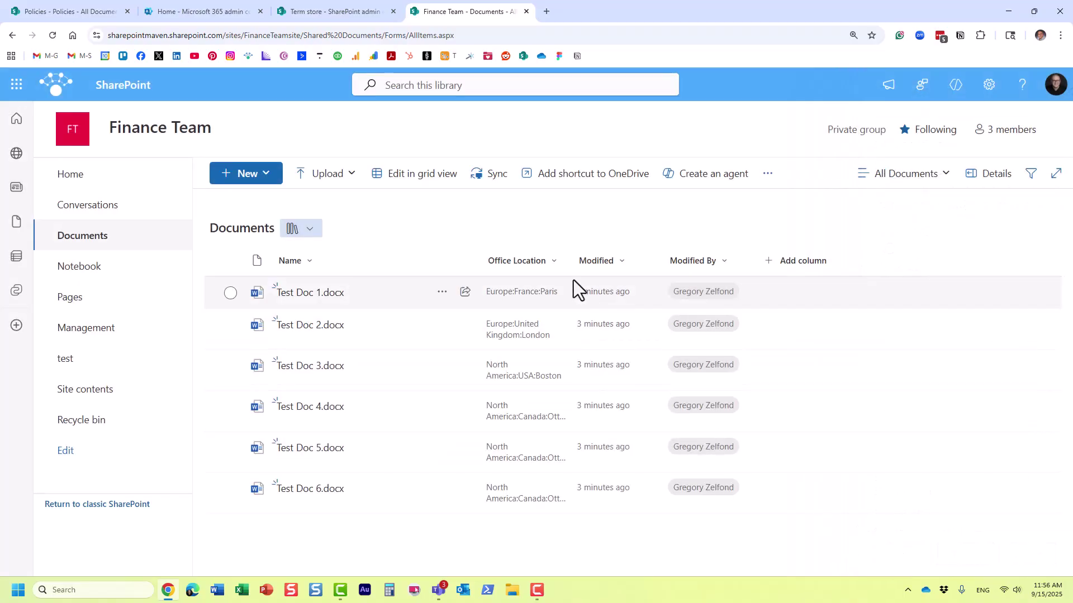
Step: Resize the columns so Name is narrower and Office Location is wider
left_click_drag(572, 261, 668, 259)
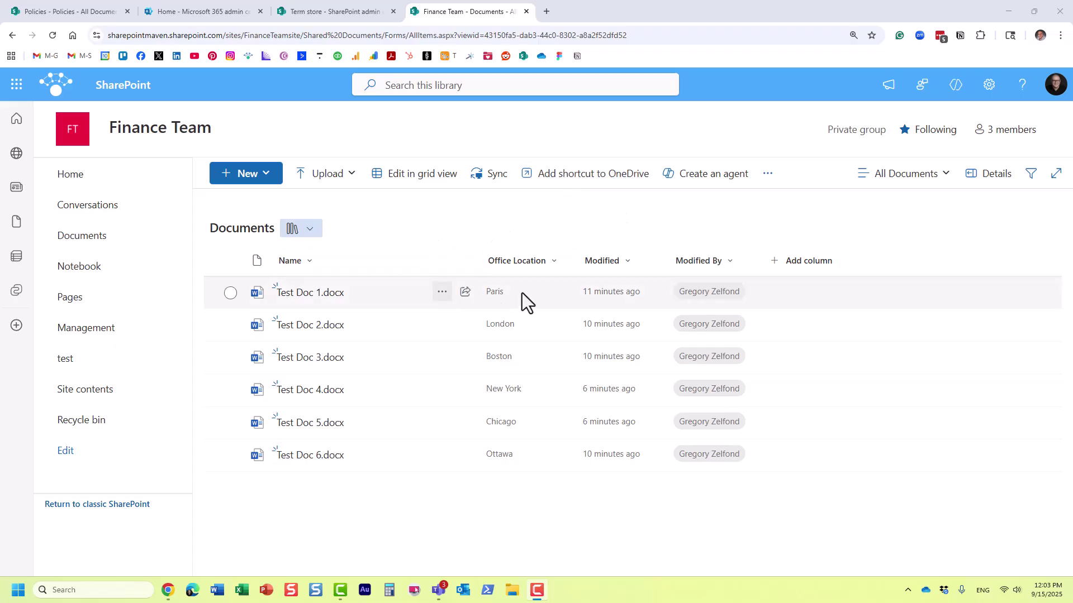
left_click_drag(480, 260, 444, 262)
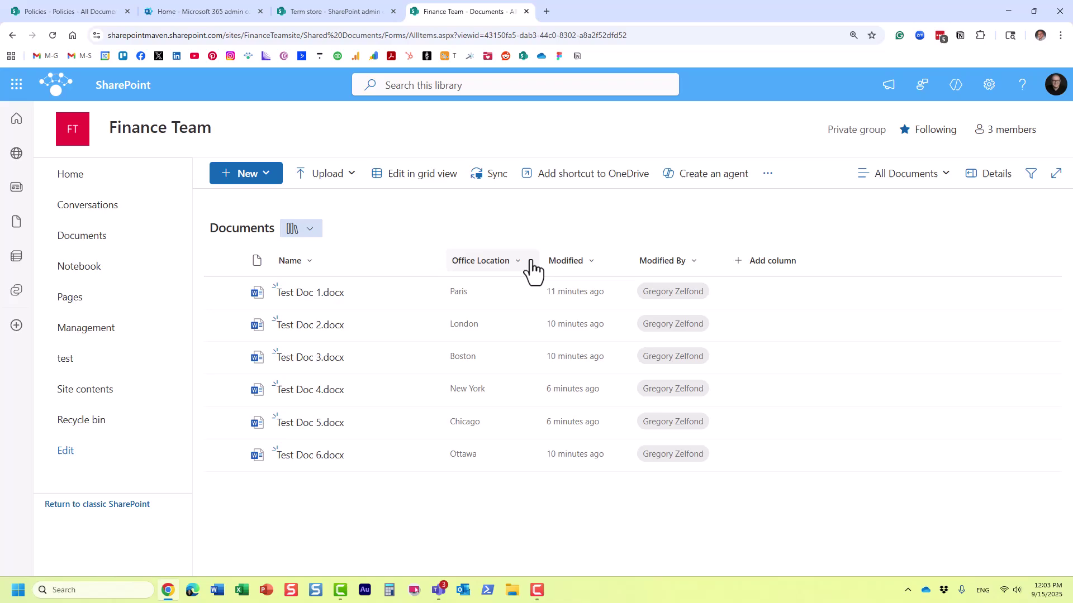
left_click_drag(541, 256, 548, 257)
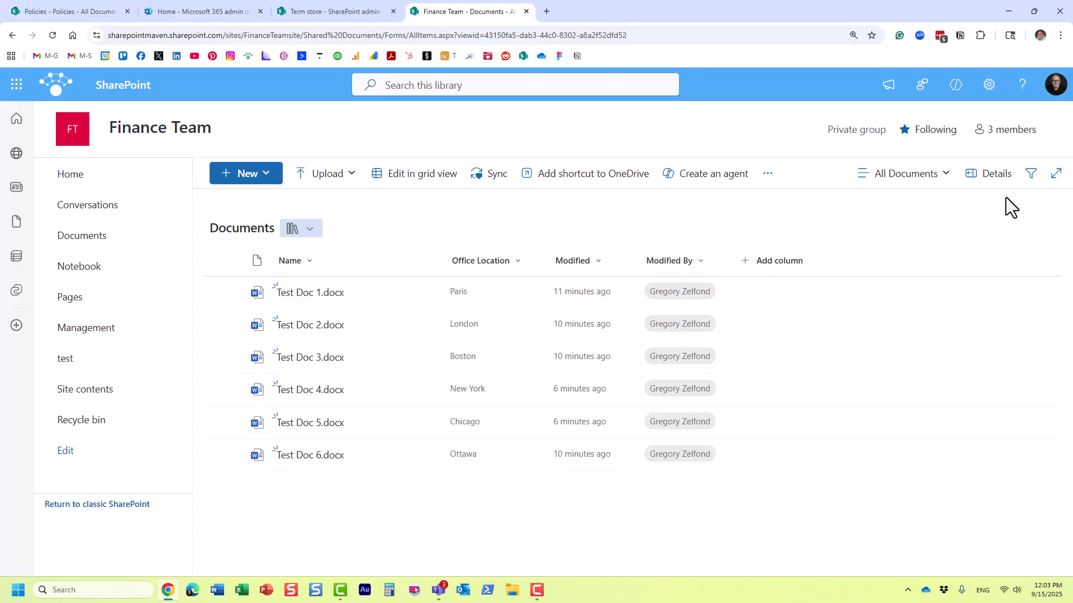
Step: Open the filters and try Boston, New York and Chicago location filters, then clear them
left_click(1031, 176)
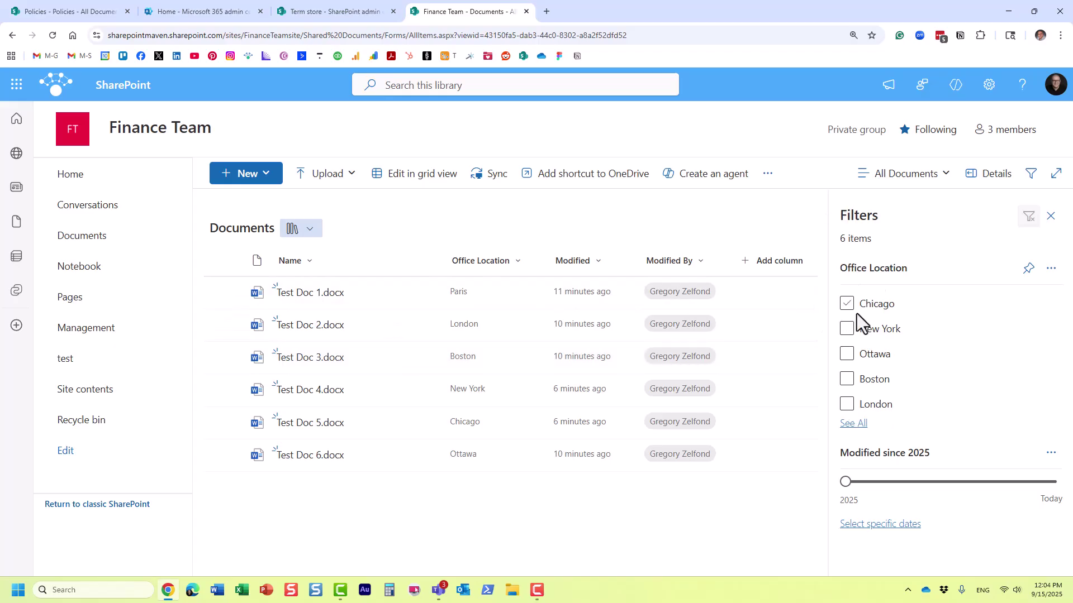
left_click(873, 385)
left_click(848, 381)
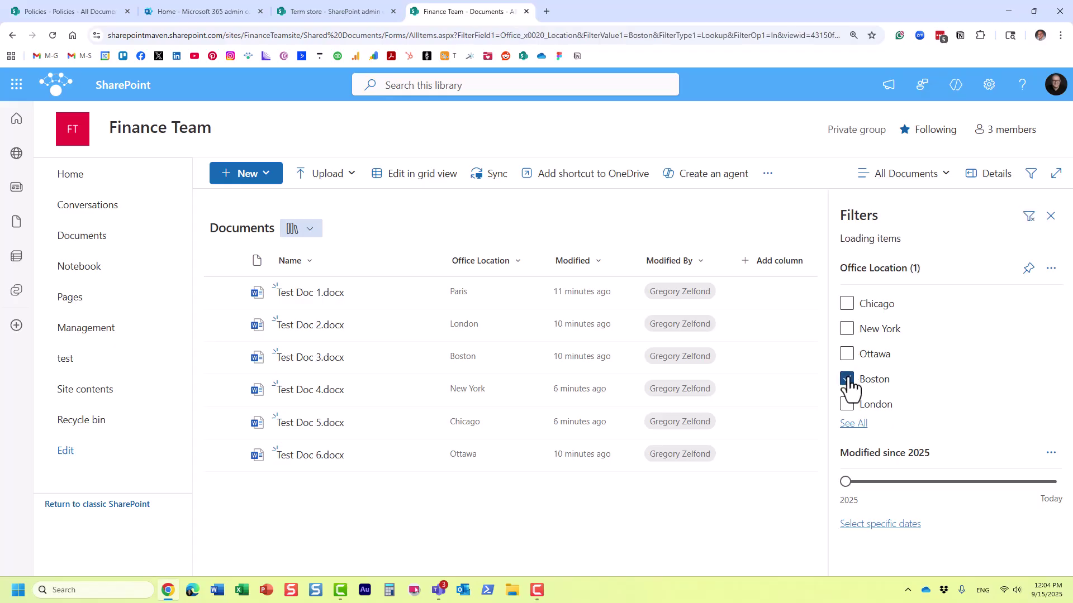
left_click(848, 381)
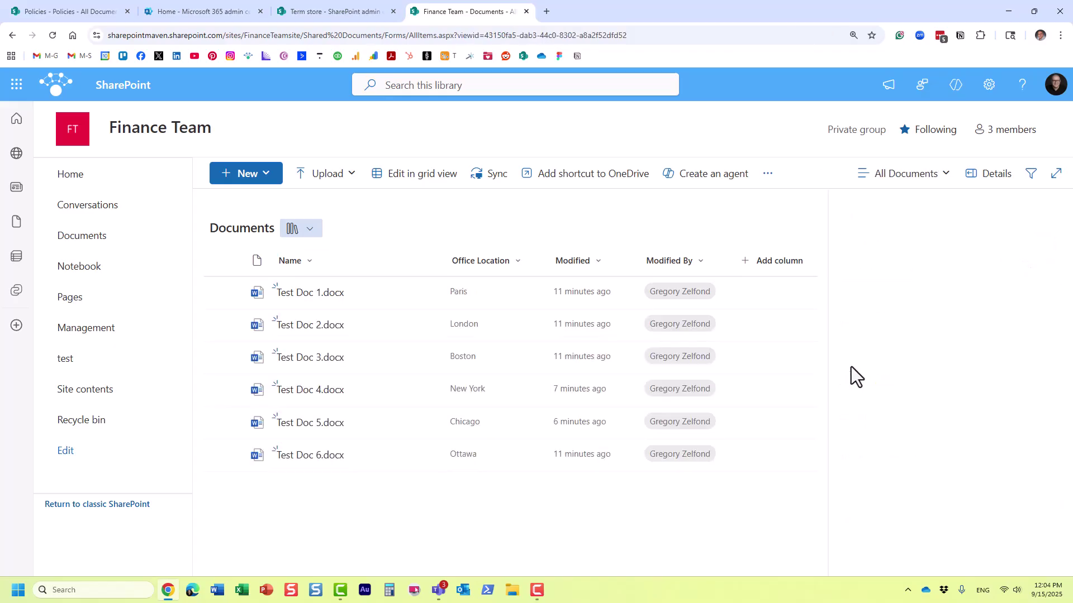
left_click(848, 330)
left_click(847, 331)
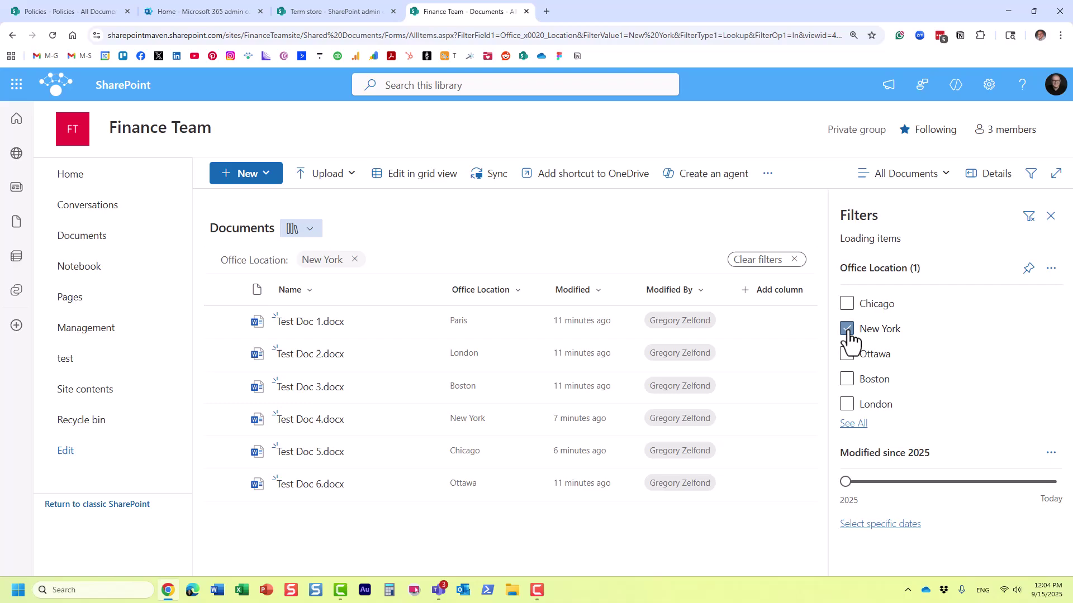
left_click(847, 381)
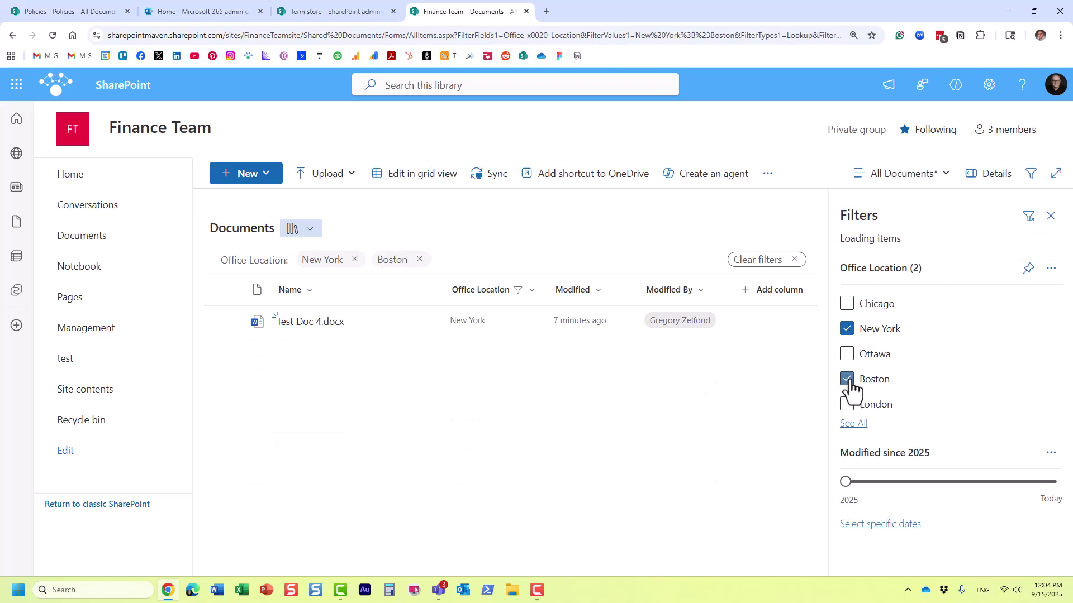
left_click(847, 304)
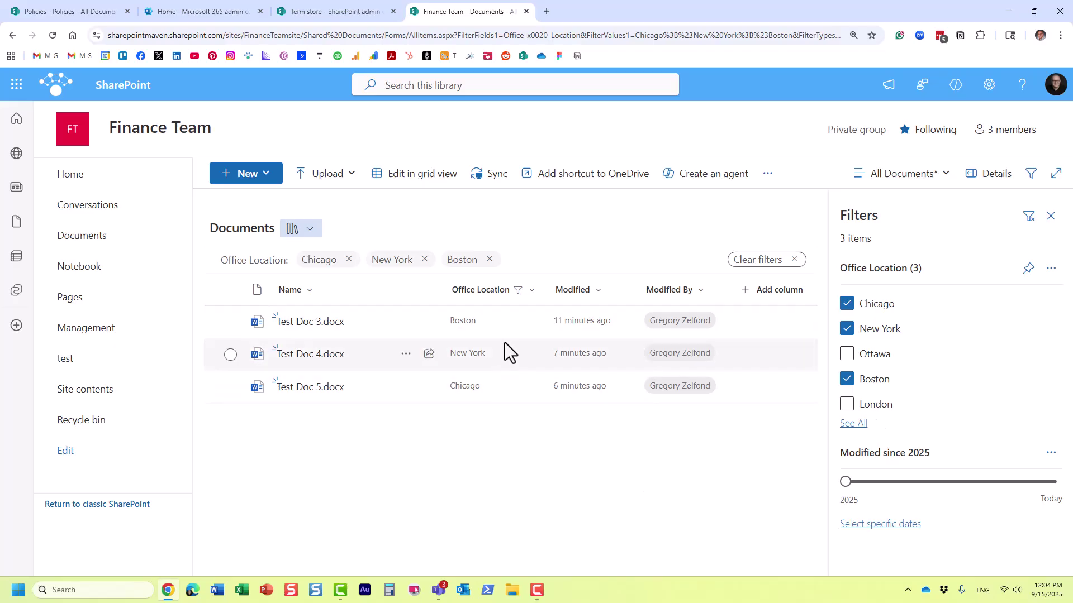
left_click(847, 329)
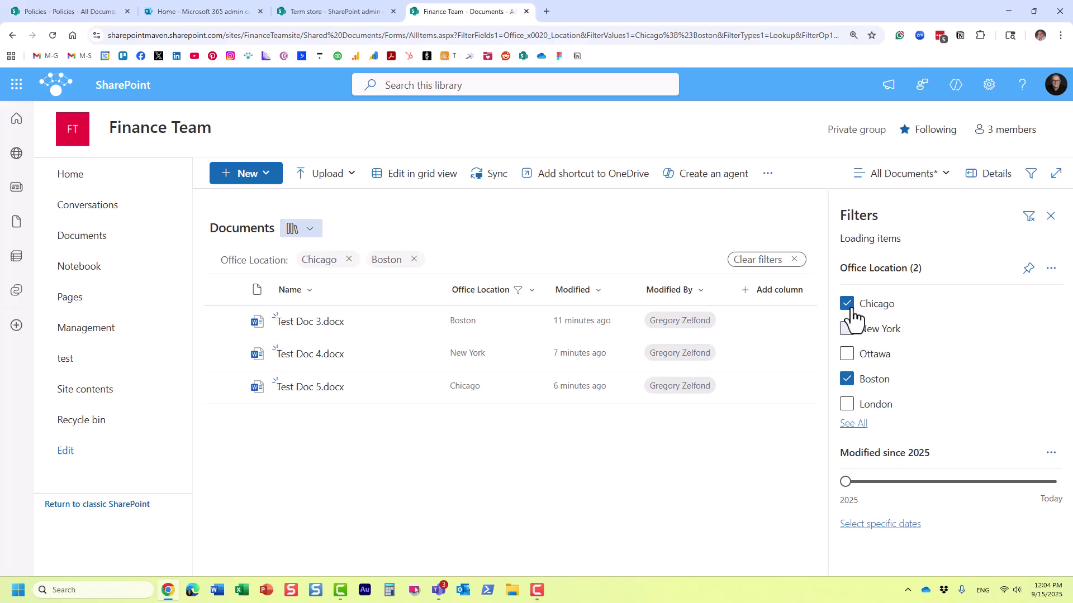
left_click(847, 304)
left_click(847, 379)
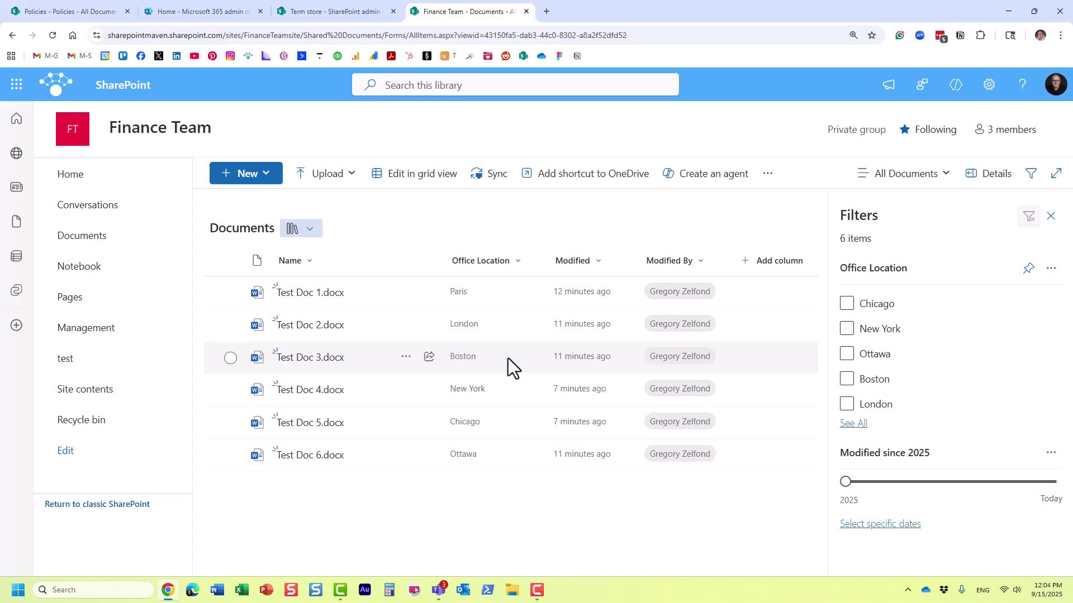
Step: View and dismiss the author's profile card, then reapply and clear Boston, New York and Chicago filters
left_click(691, 365)
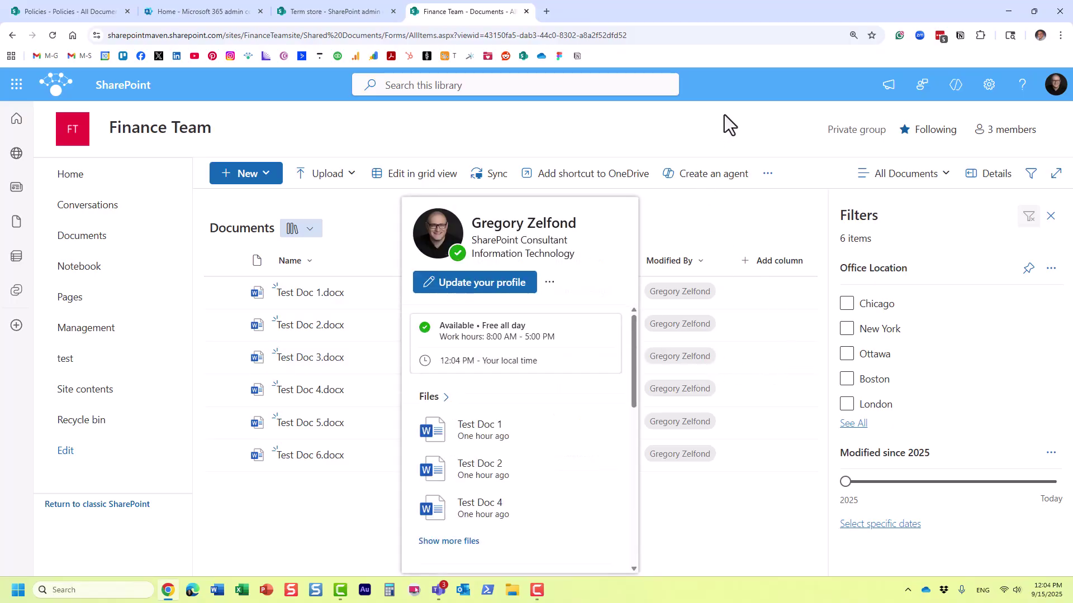
left_click(839, 156)
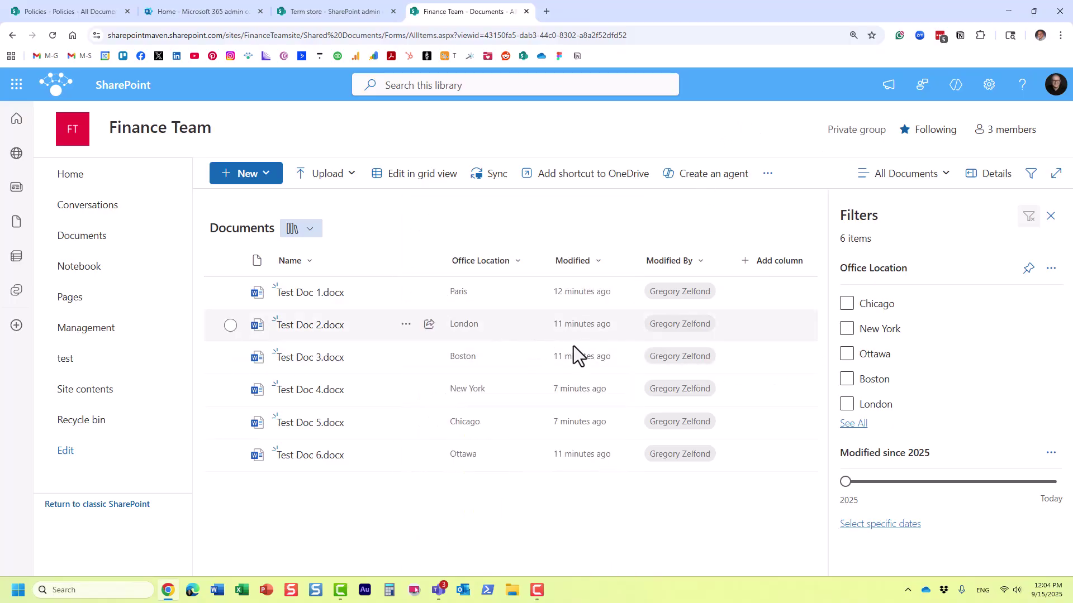
left_click(847, 381)
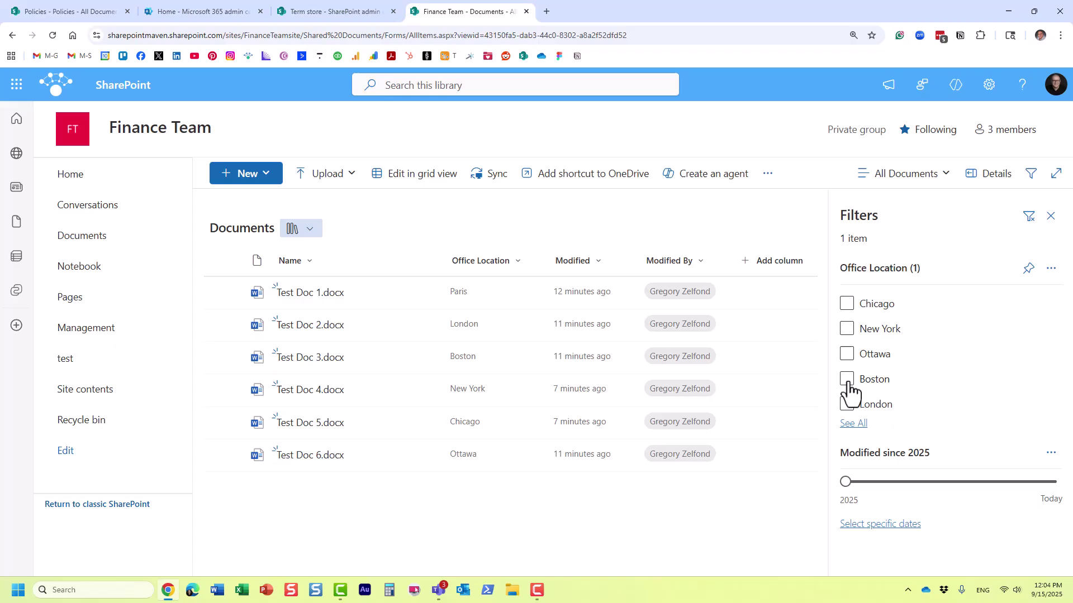
left_click(850, 333)
left_click(848, 306)
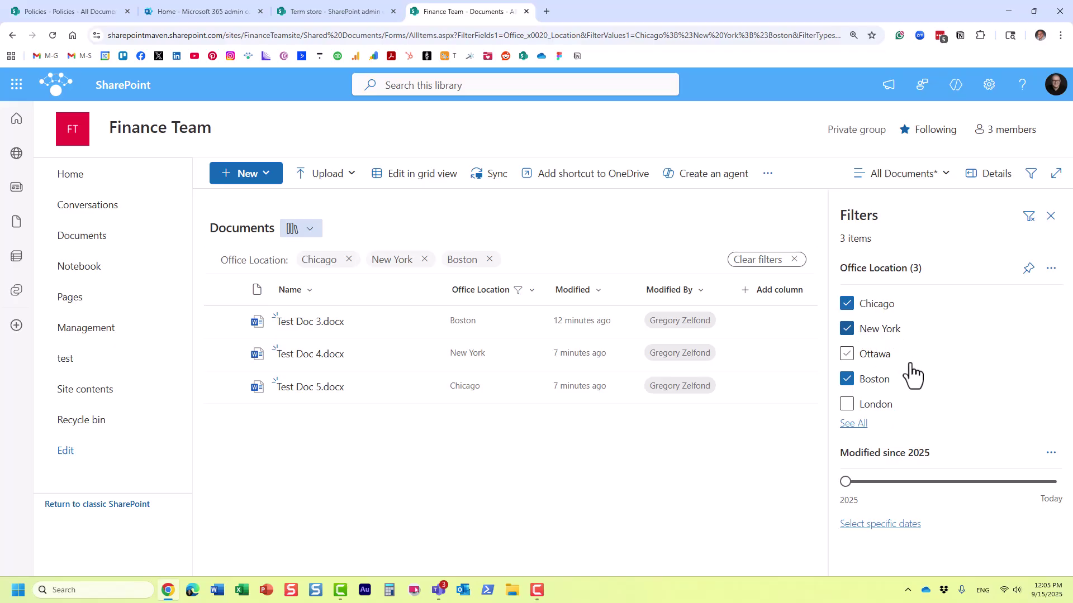
left_click(859, 305)
left_click(849, 330)
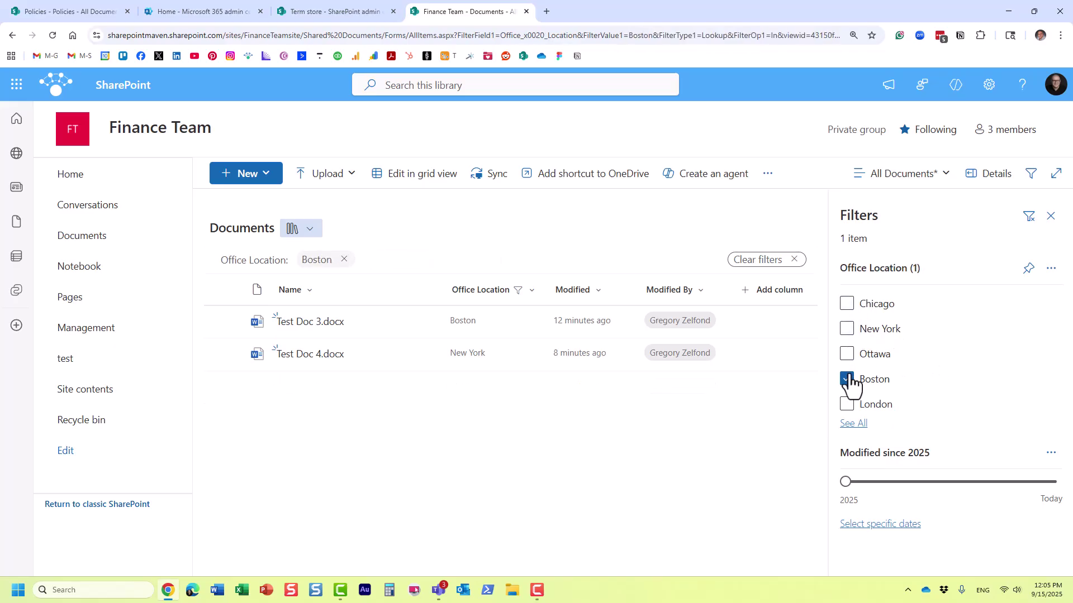
left_click(848, 380)
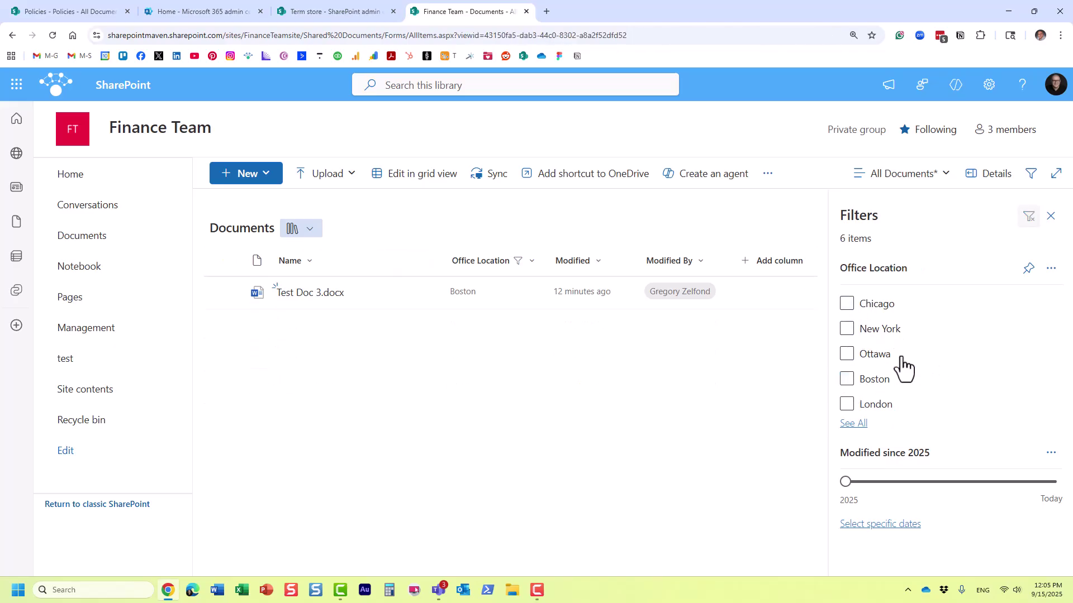
Step: Show all Office Location filter values, attempt Tree view, then close the Office Location filter panel
left_click(852, 429)
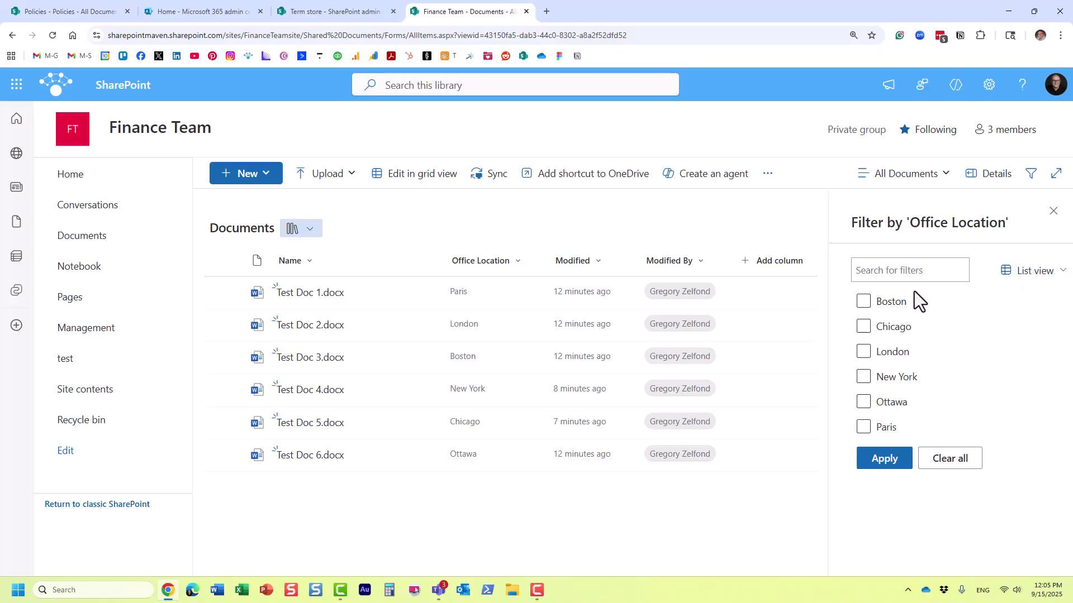
left_click(1040, 273)
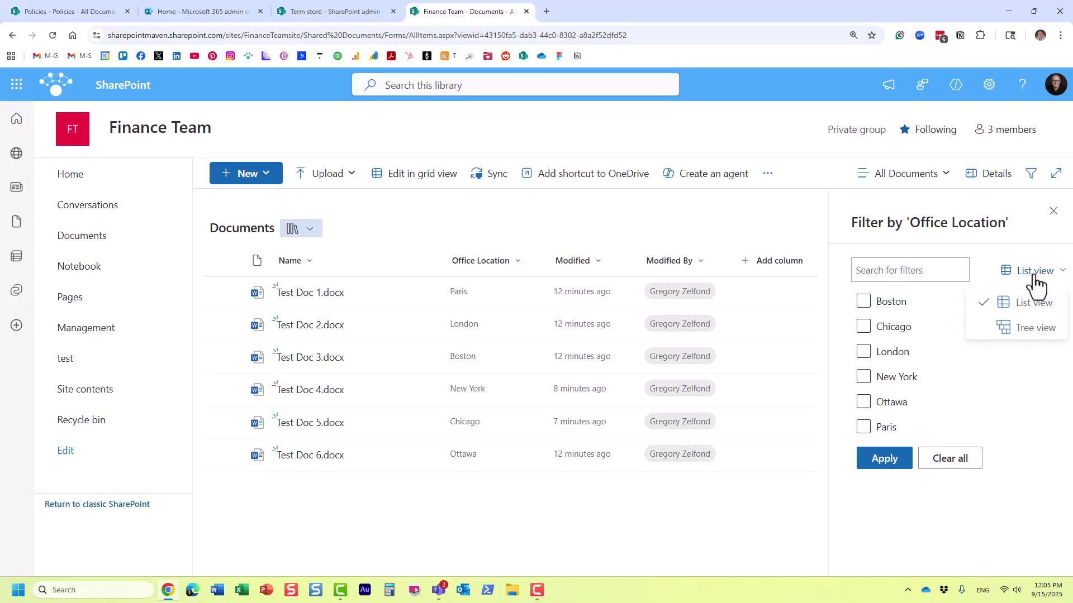
left_click(1033, 332)
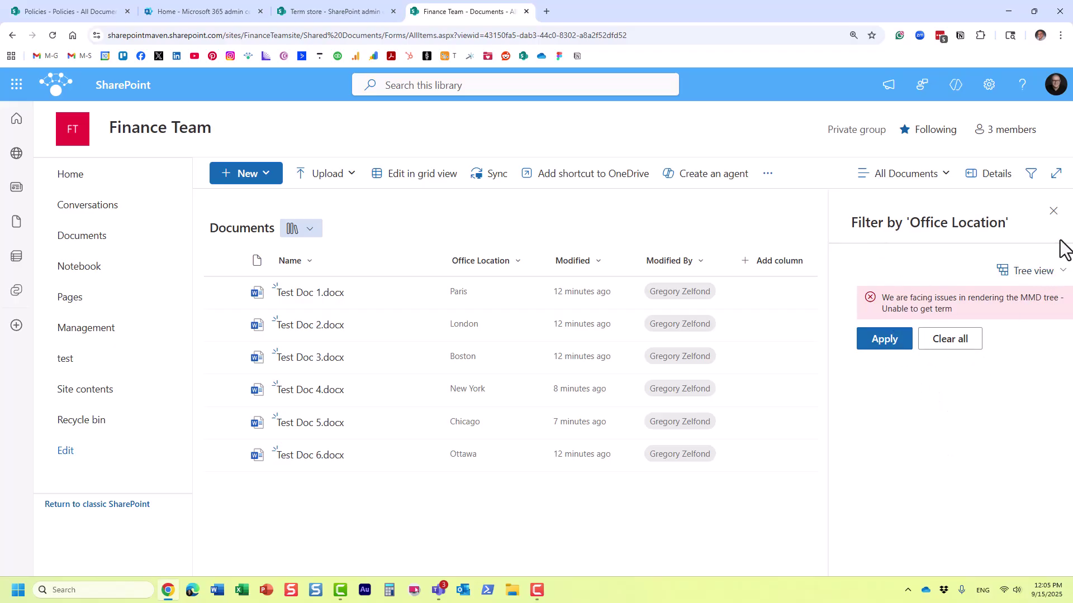
left_click(1053, 215)
Step: Close the Filters pane
left_click(1054, 217)
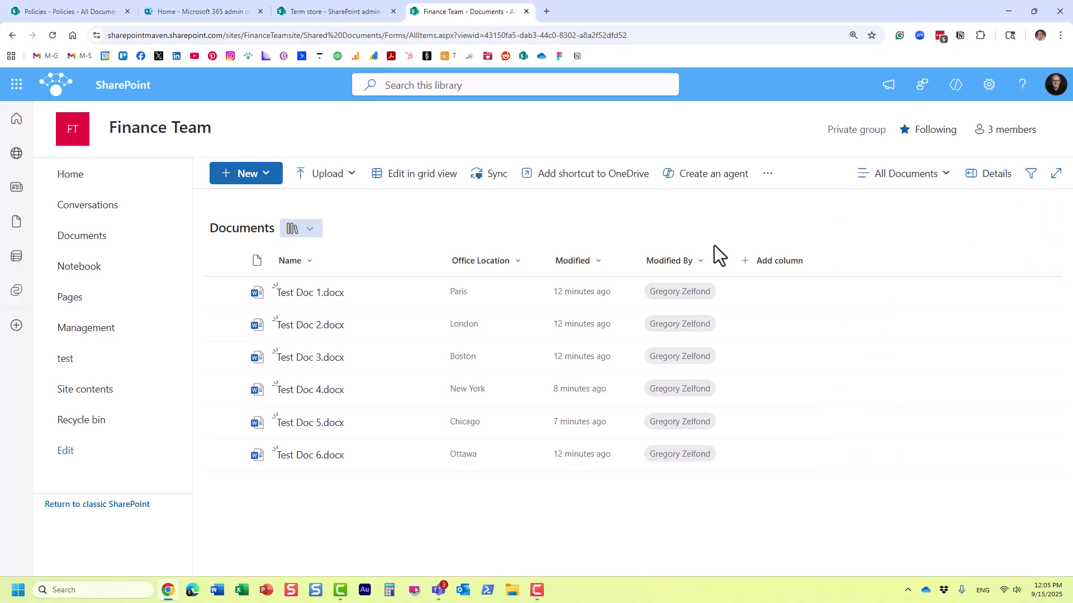